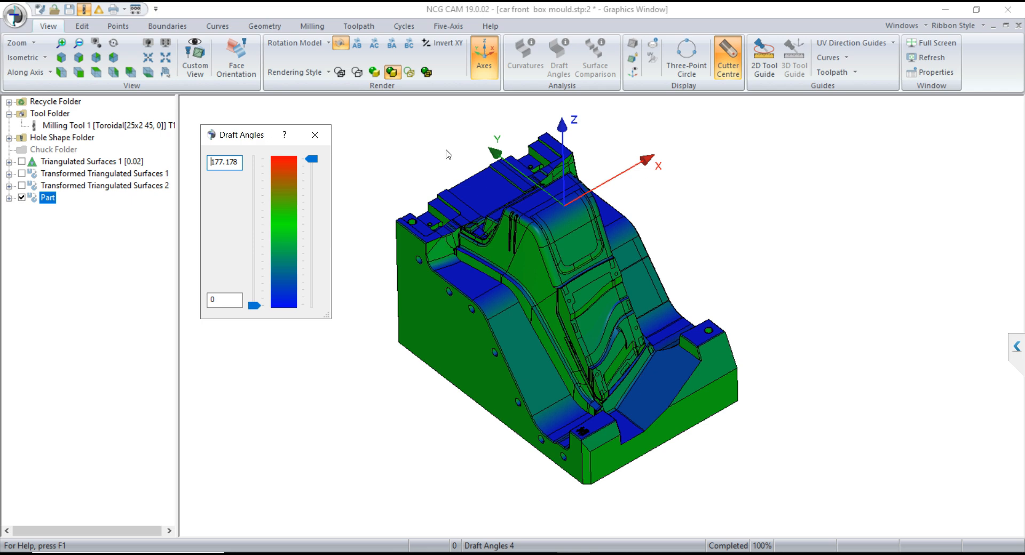
# Examine the part's draft angles along Z, X and Y and in isometric view, and close the Draft Angles analysis.
pyautogui.click(447, 154)
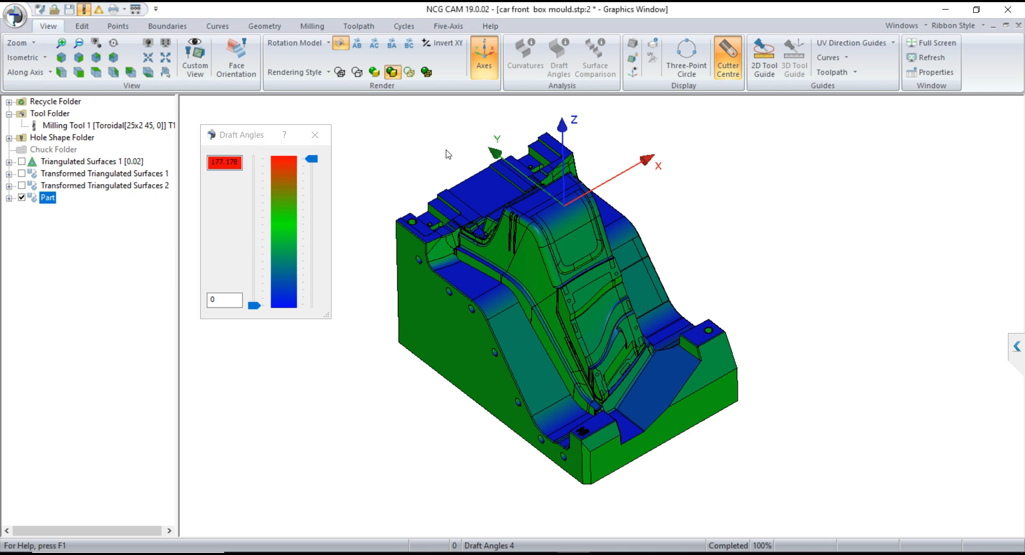
pyautogui.press('z')
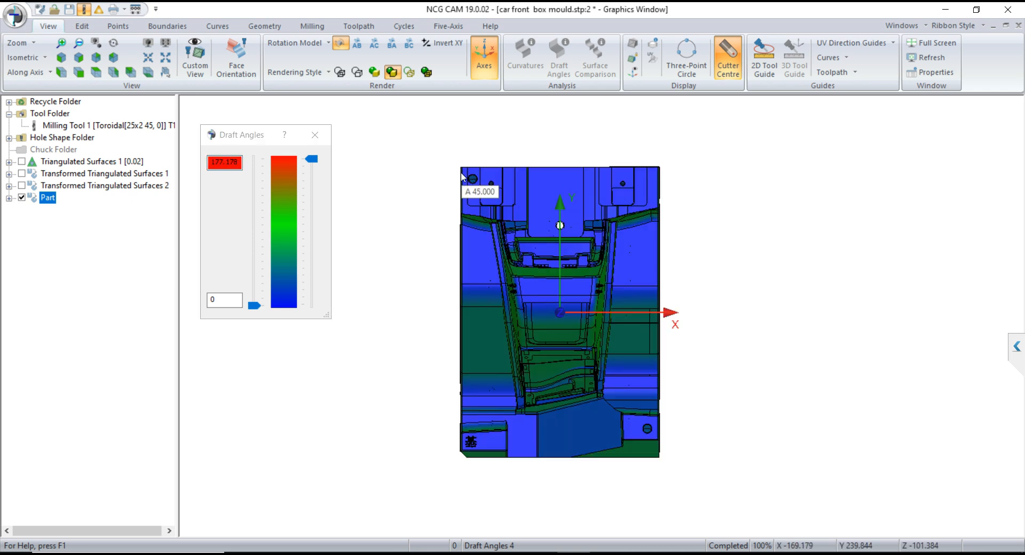
pyautogui.scroll(-3, 547, 342)
pyautogui.scroll(2, 547, 341)
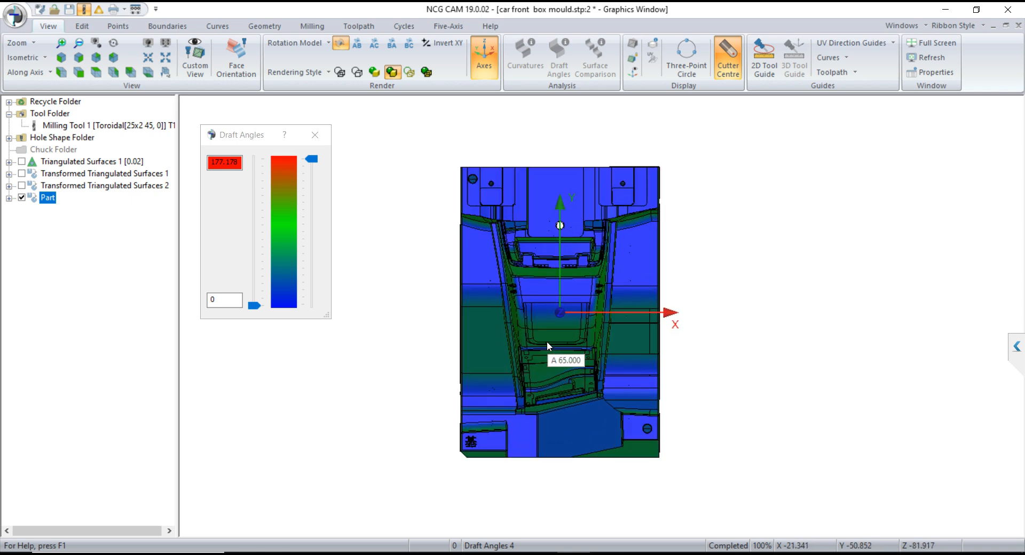
pyautogui.press('i')
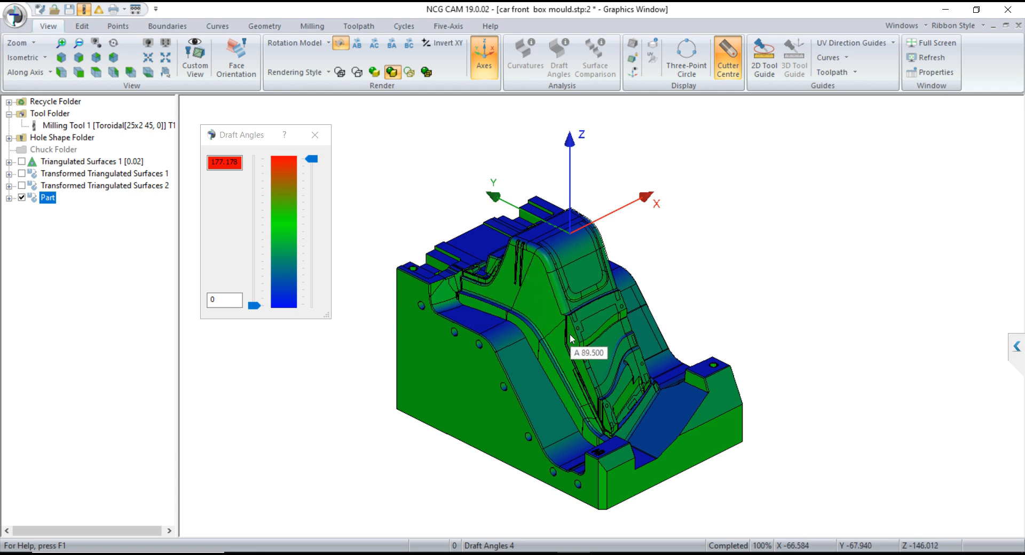
pyautogui.press('x')
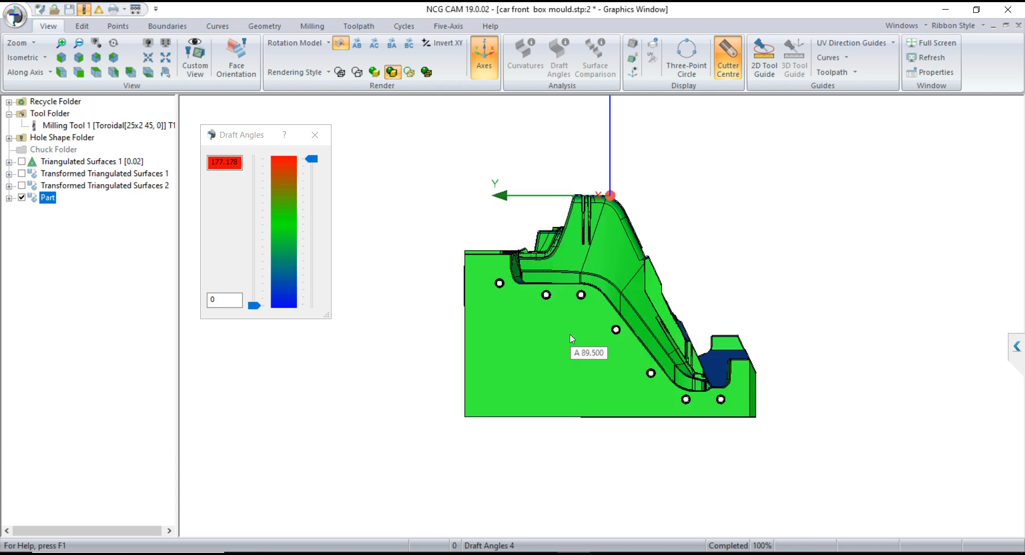
pyautogui.press('y')
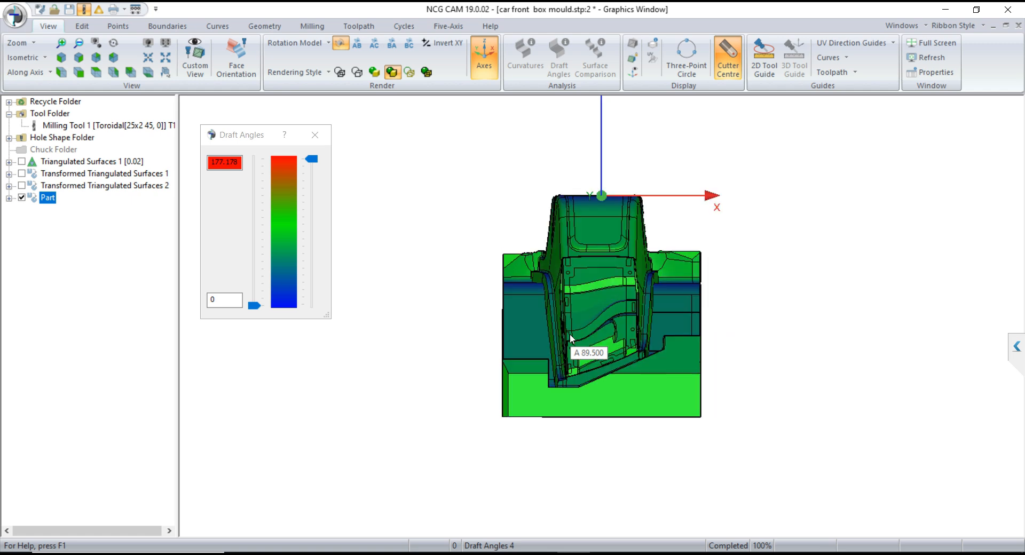
pyautogui.press('i')
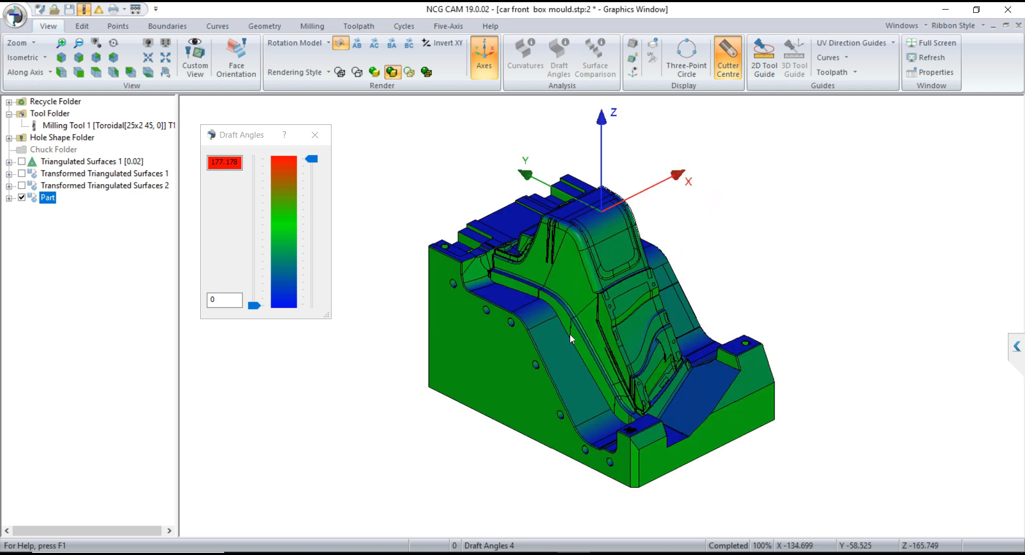
pyautogui.click(315, 135)
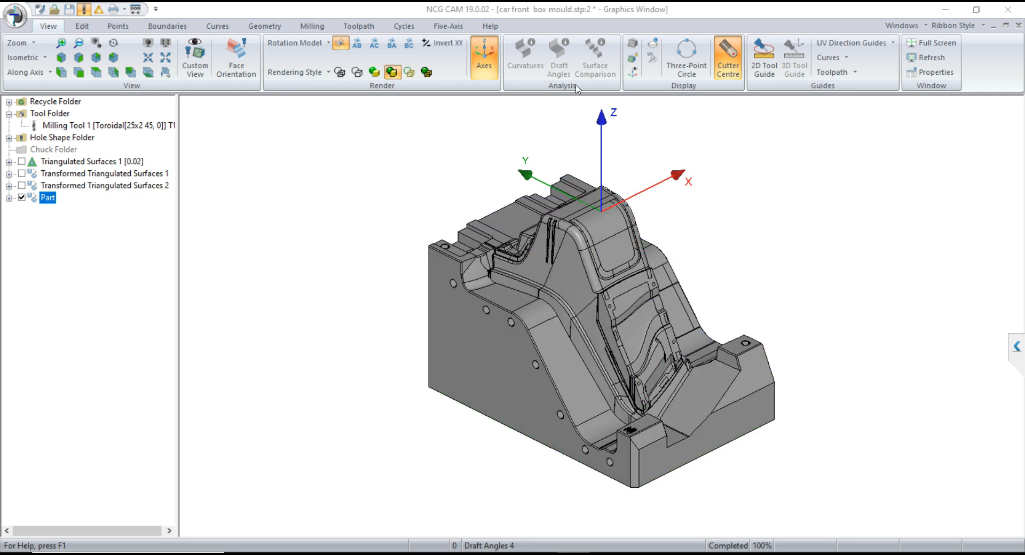
# Start a Curvatures analysis of the part with the upper radius limit set to 25.
pyautogui.click(531, 65)
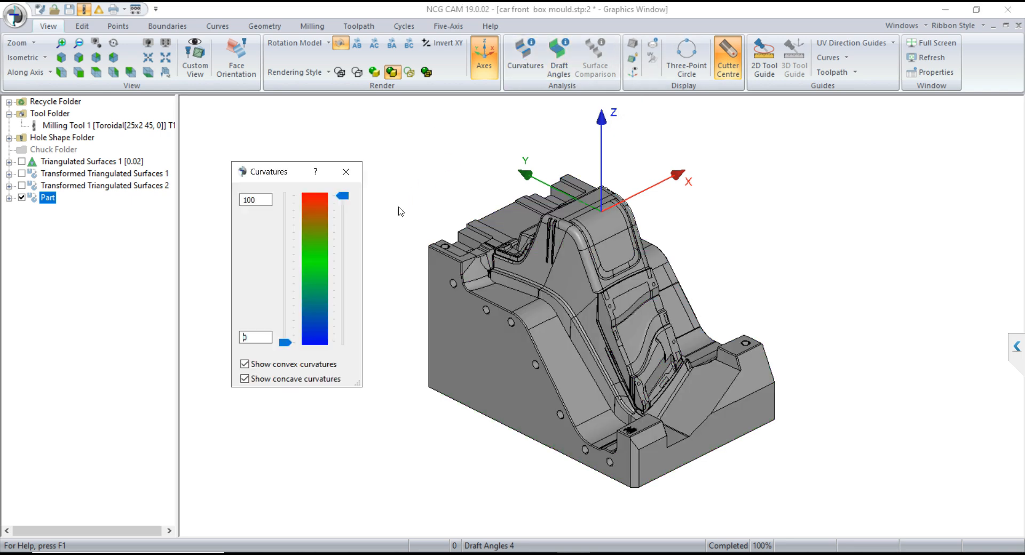
pyautogui.doubleClick(235, 201)
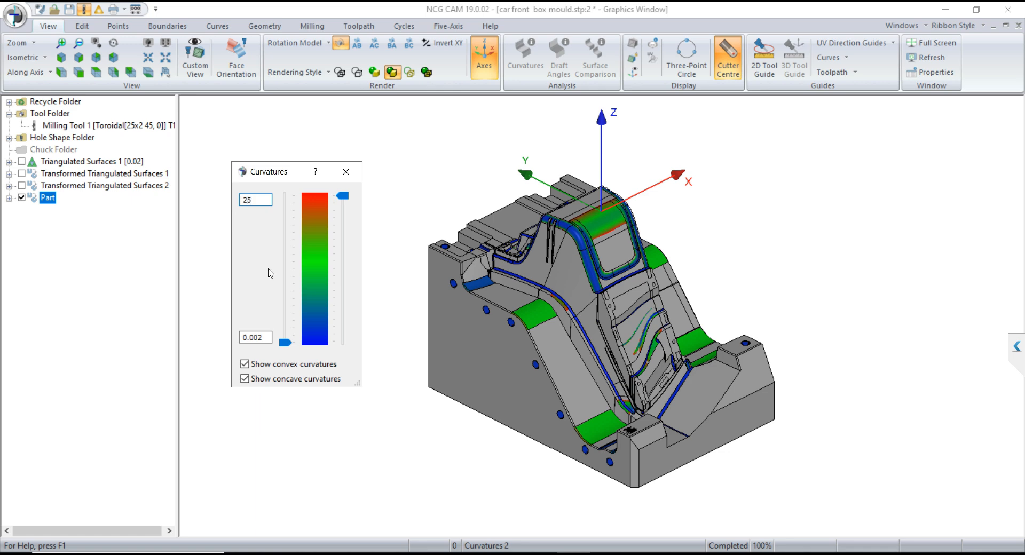
pyautogui.press('Tab')
pyautogui.moveTo(478, 288)
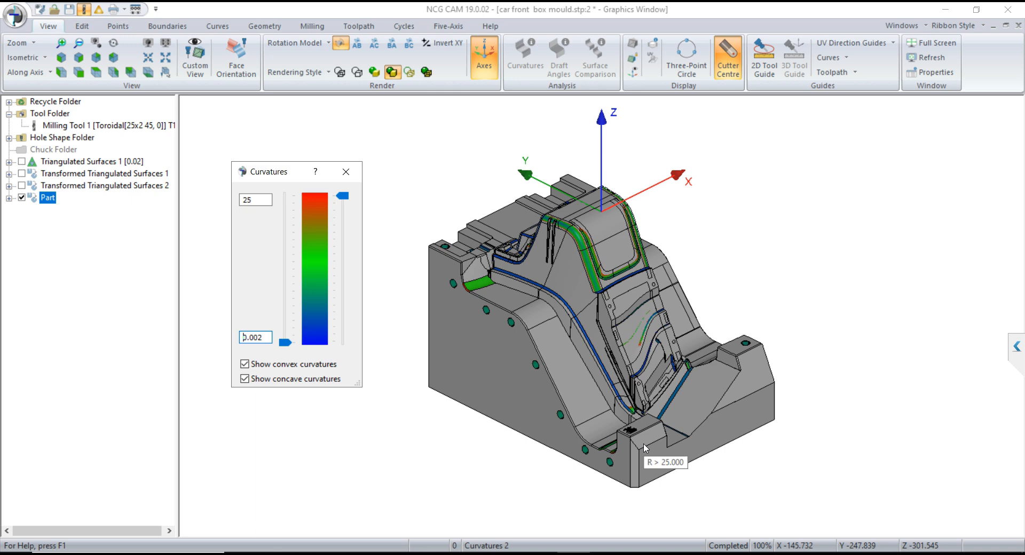
# Inspect the fillet radii around the lower corner of the core, and close the Curvatures analysis.
pyautogui.scroll(-2, 648, 430)
pyautogui.scroll(5, 648, 430)
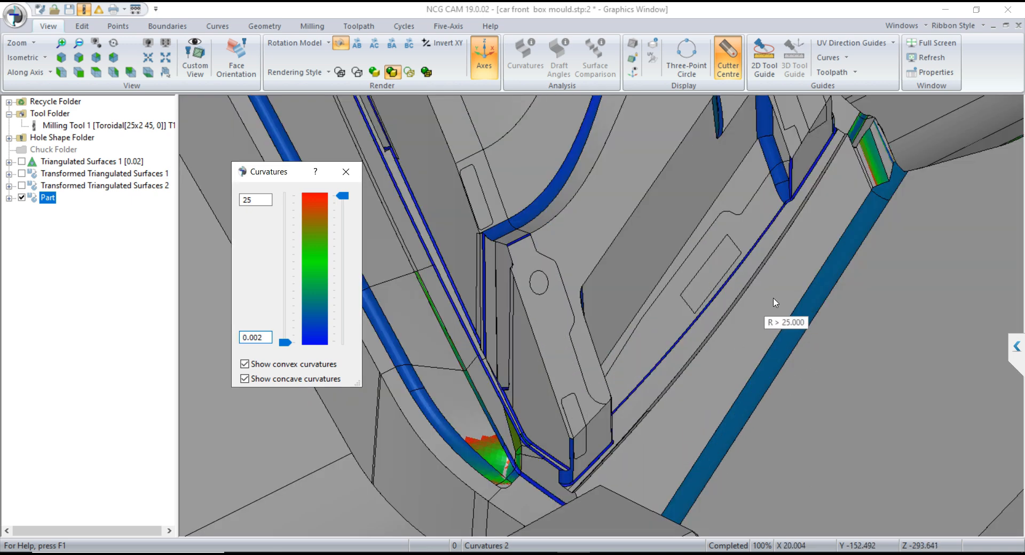
pyautogui.scroll(4, 614, 408)
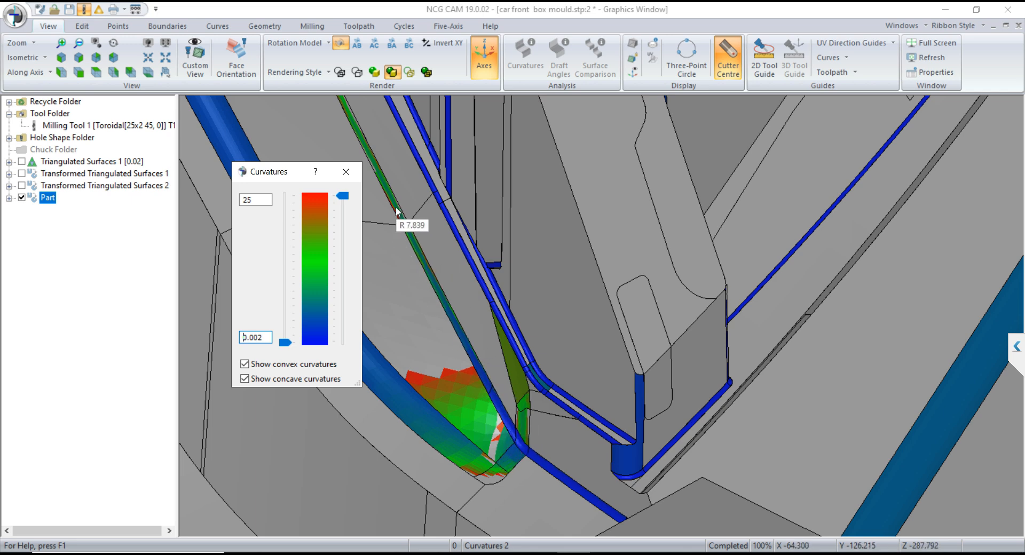
pyautogui.scroll(-4, 603, 337)
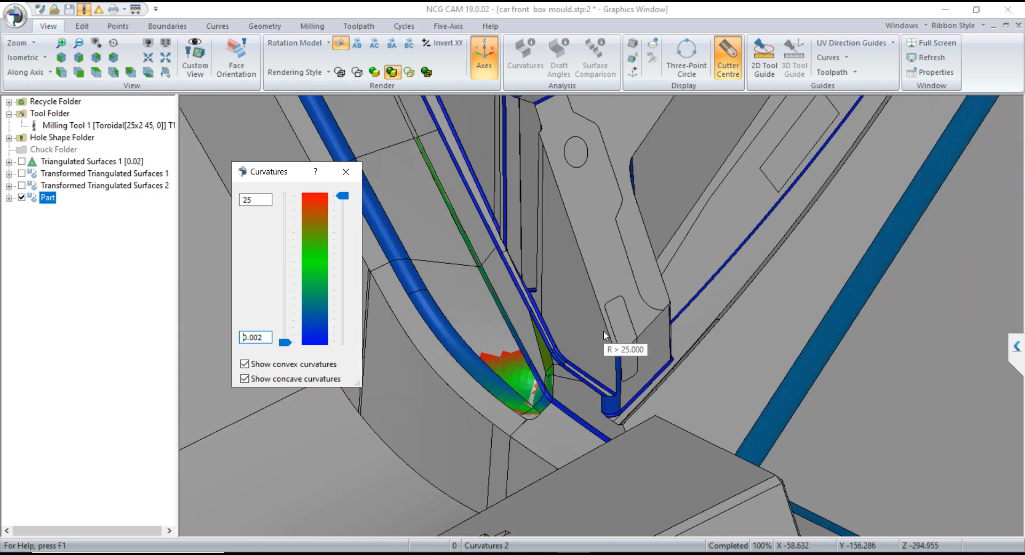
pyautogui.scroll(-4, 629, 343)
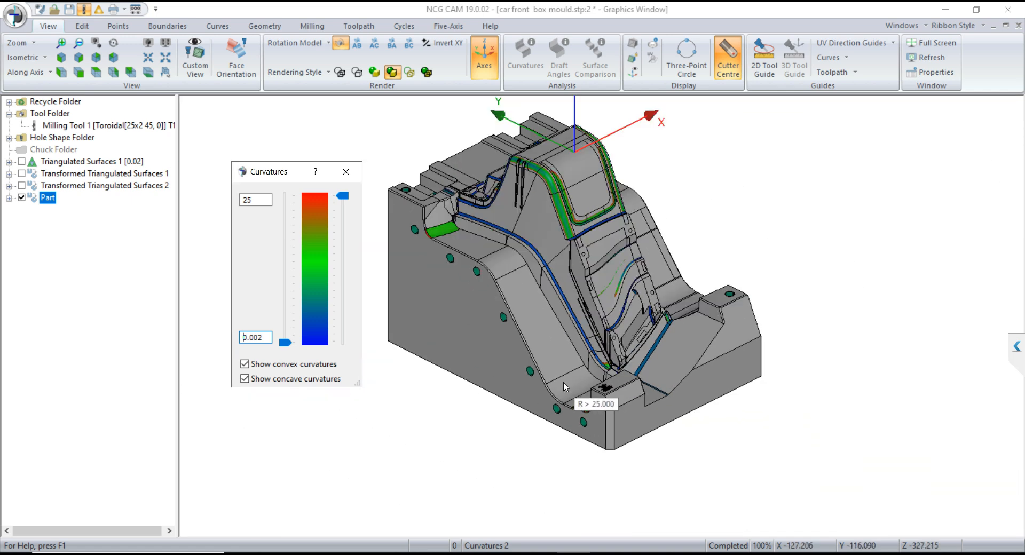
pyautogui.click(346, 171)
# Try the Three-Point Circle tool on the part, and restore the shaded rendering with edges.
pyautogui.moveTo(650, 401); pyautogui.dragTo(680, 444)
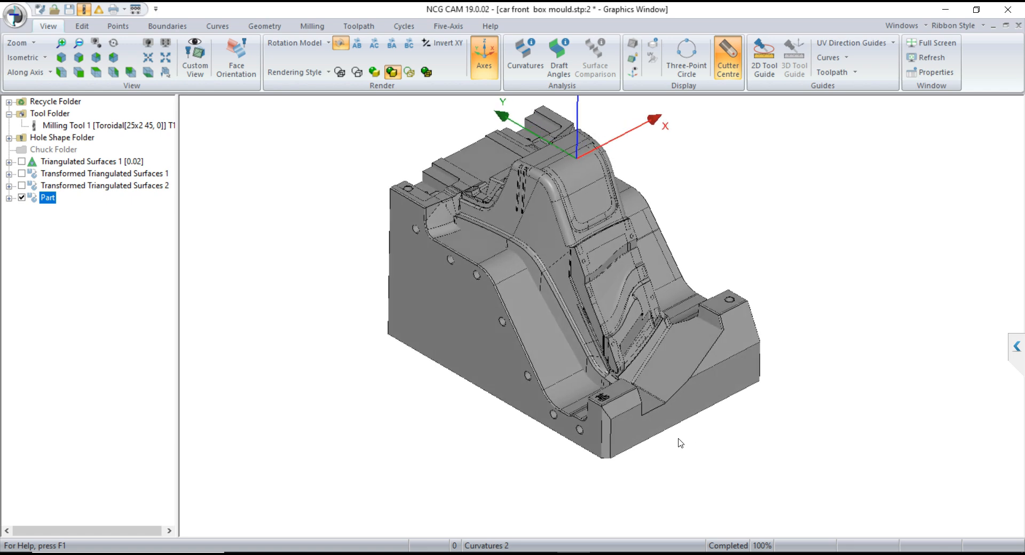
pyautogui.click(686, 75)
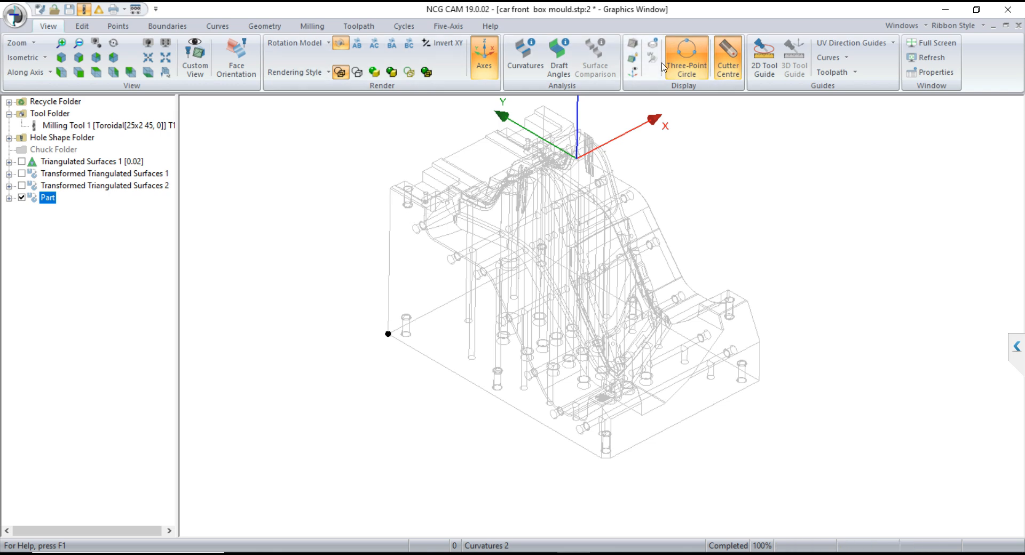
pyautogui.click(392, 72)
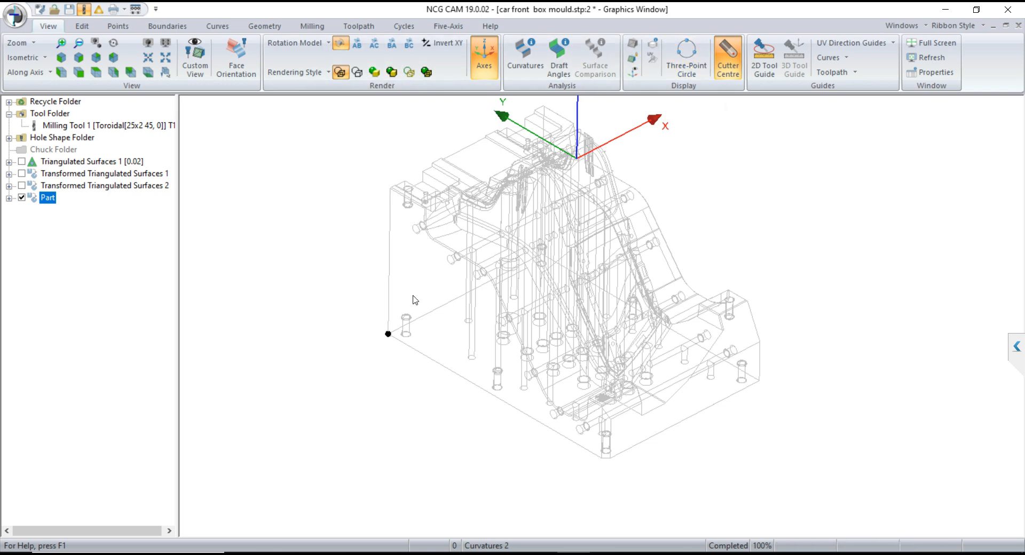
pyautogui.moveTo(470, 418); pyautogui.dragTo(470, 424)
# Compare a 25 mm diameter disc 2D Tool Guide with the part's features seen along Z, and close the guide.
pyautogui.click(764, 59)
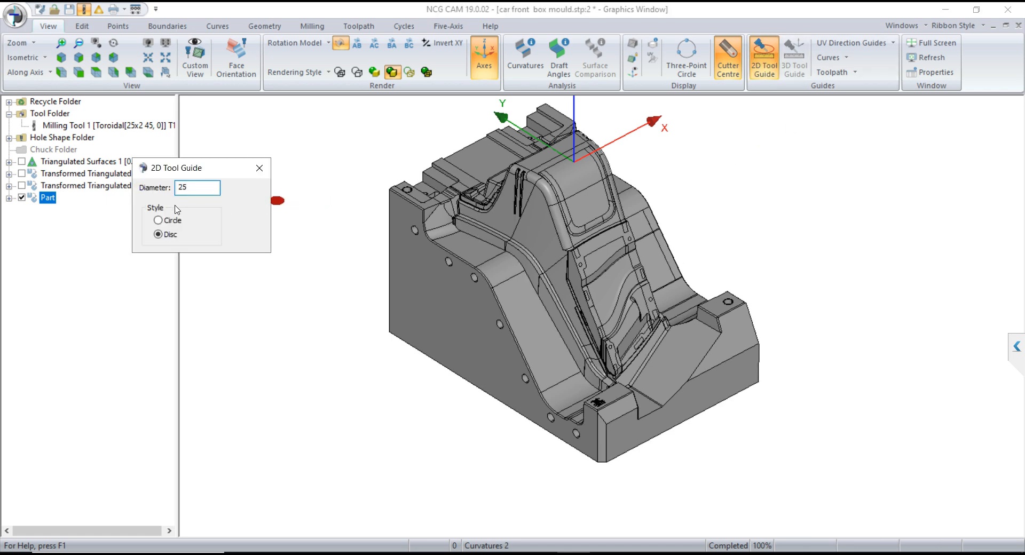
pyautogui.click(305, 220)
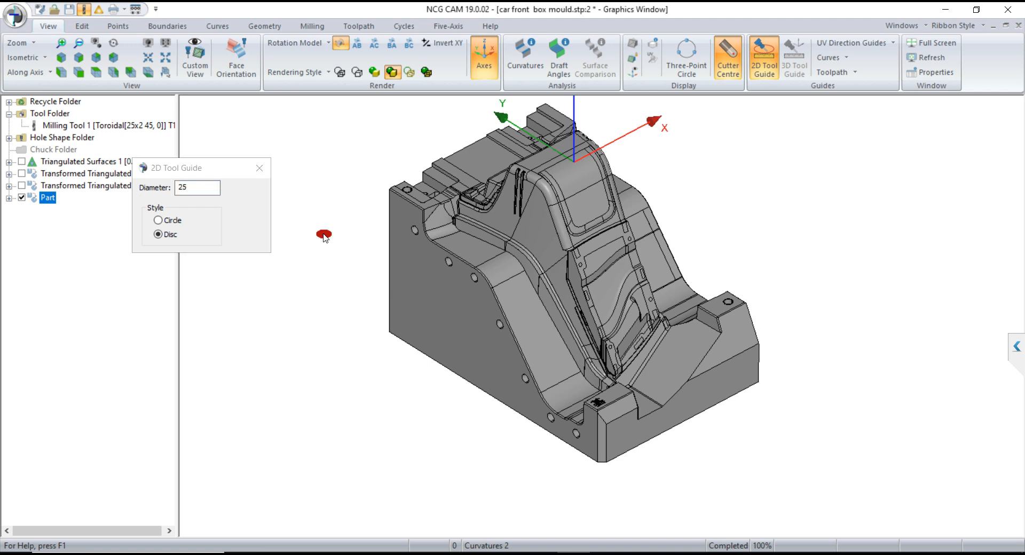
pyautogui.press('z')
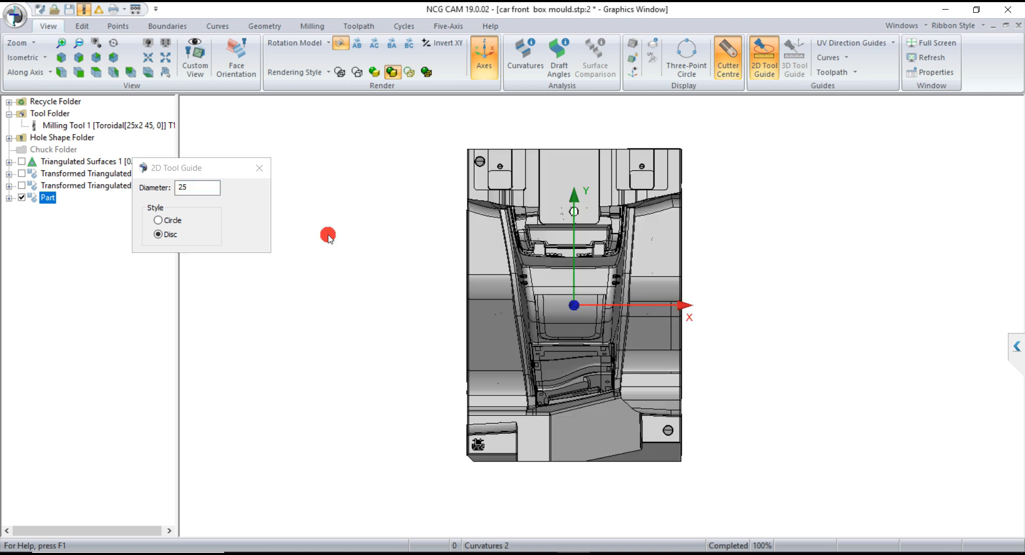
pyautogui.scroll(3, 531, 401)
pyautogui.scroll(2, 530, 405)
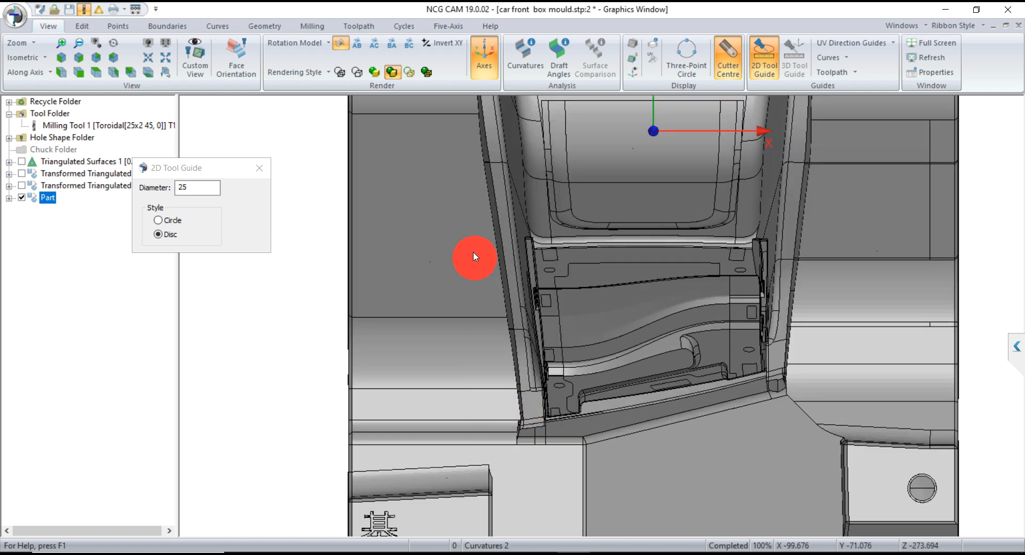
pyautogui.scroll(-4, 466, 357)
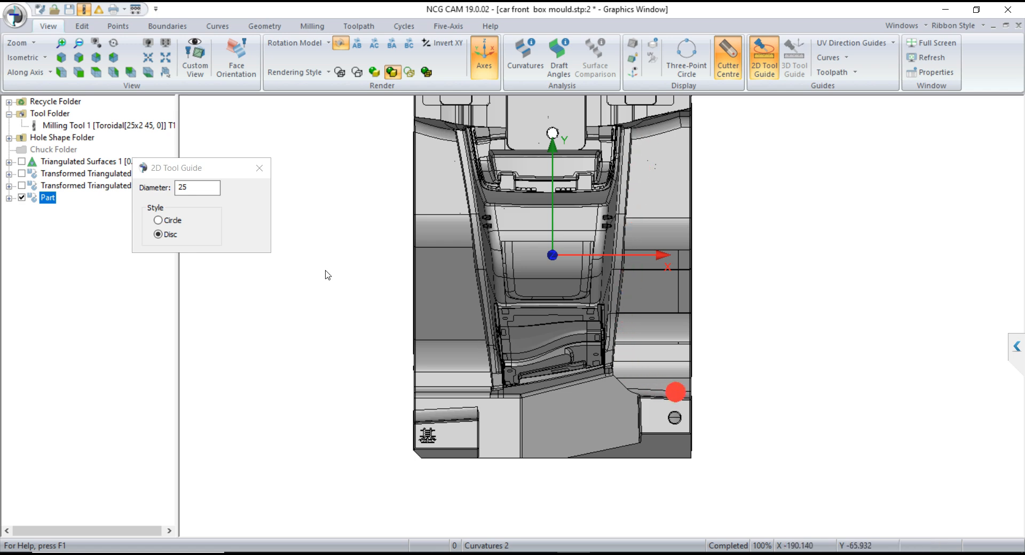
pyautogui.click(260, 168)
# Show Milling Tool 1 in the 3D Tool Guide and move it in negative Y to about -156.8.
pyautogui.scroll(-2, 648, 359)
pyautogui.moveTo(648, 359); pyautogui.dragTo(500, 308)
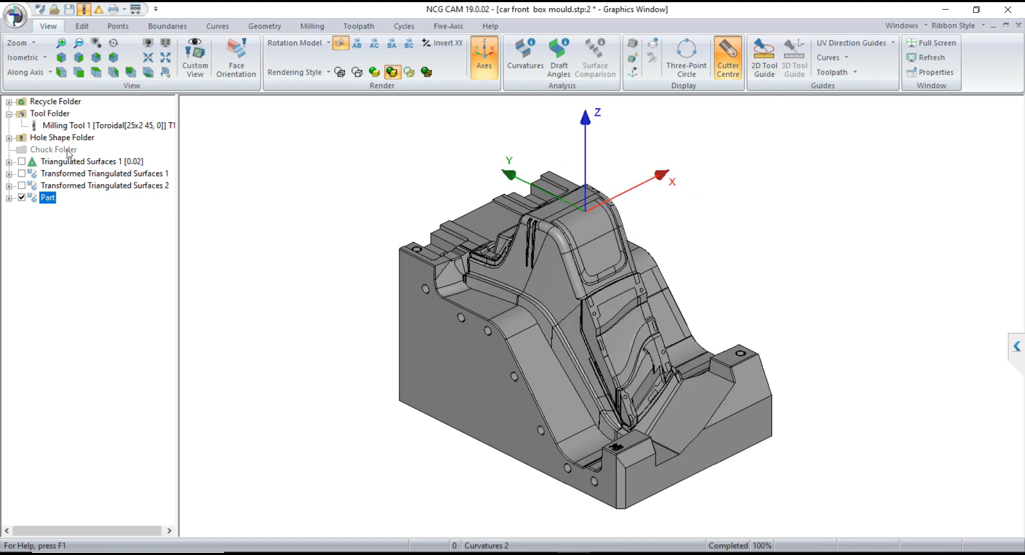
pyautogui.click(68, 127)
pyautogui.click(798, 79)
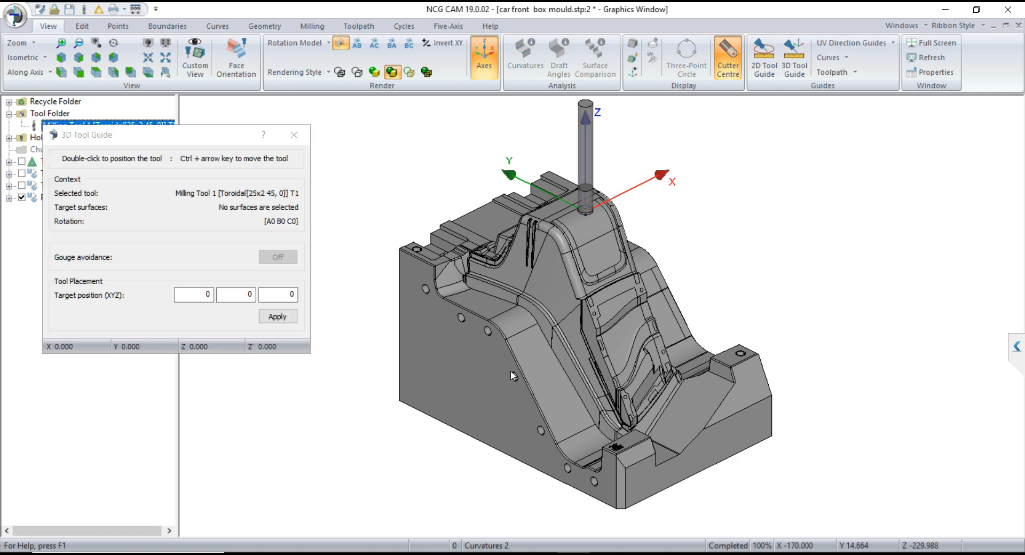
pyautogui.scroll(5, 512, 376)
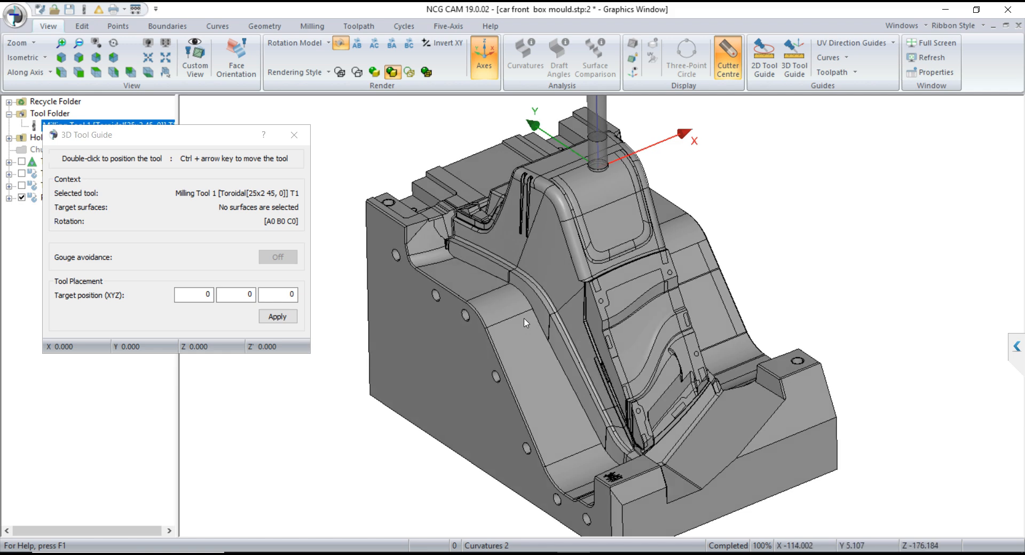
pyautogui.hotkey('ctrl', 'Down')
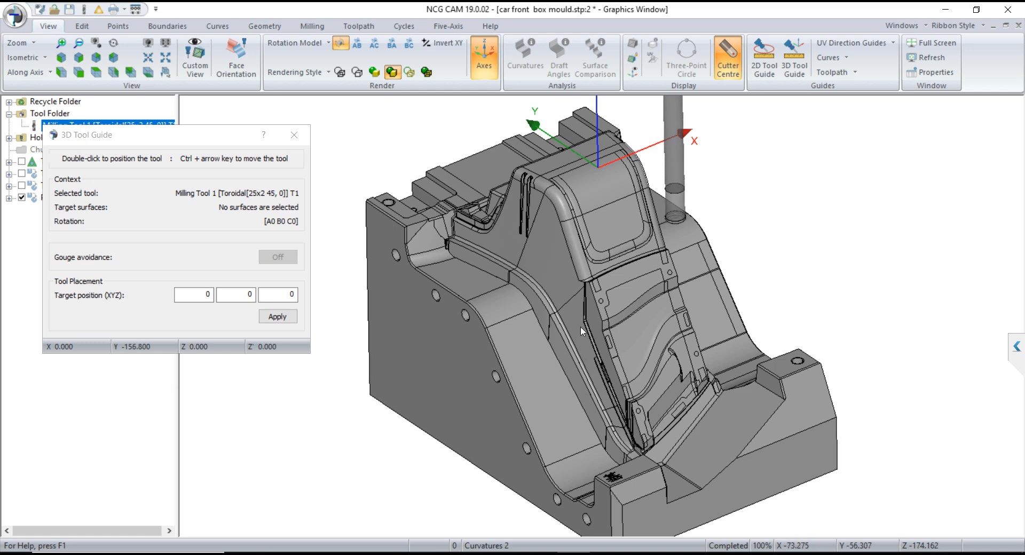
# Position the tool on the sloped side surface beside the core, and reposition it on the curved ledge at about X -117, Y 36.
pyautogui.doubleClick(560, 408)
pyautogui.scroll(3, 504, 293)
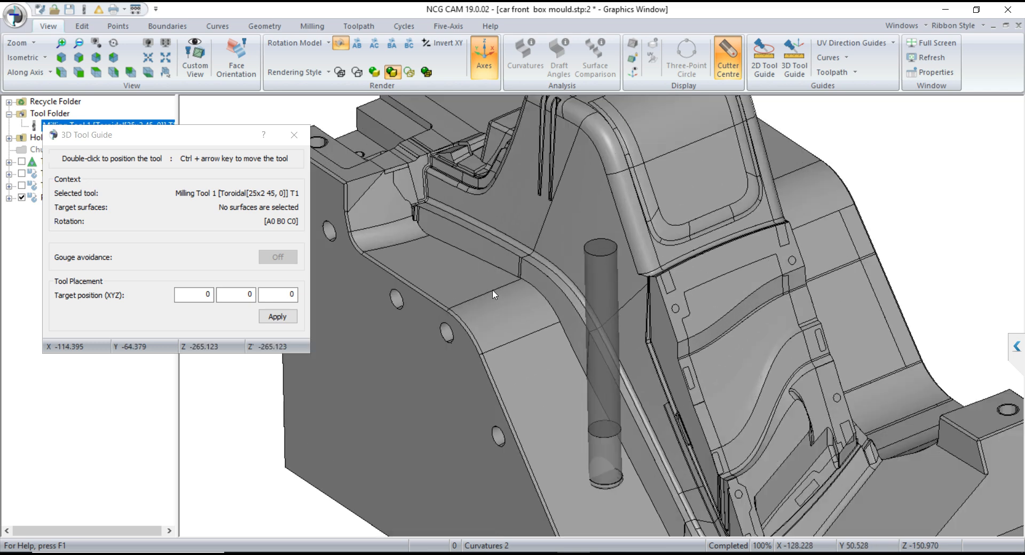
pyautogui.doubleClick(517, 298)
pyautogui.scroll(2, 507, 303)
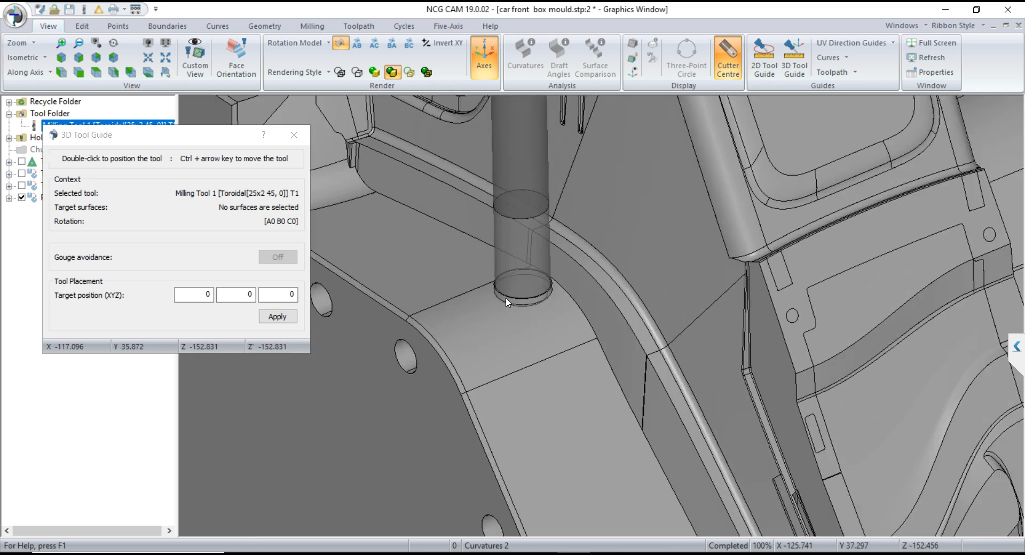
pyautogui.scroll(-4, 507, 303)
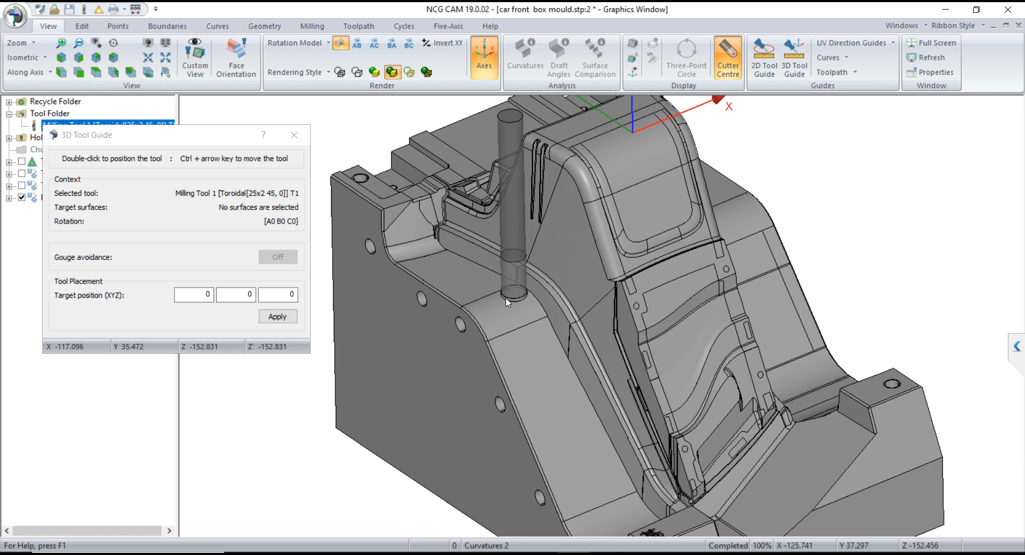
# Nudge the tool from the curved ledge to about X -143, Y 8 while keeping its height.
pyautogui.hotkey('ctrl', 'Down')
pyautogui.hotkey('ctrl', 'Down')
pyautogui.hotkey('ctrl', 'Down')
pyautogui.hotkey('ctrl', 'Left')
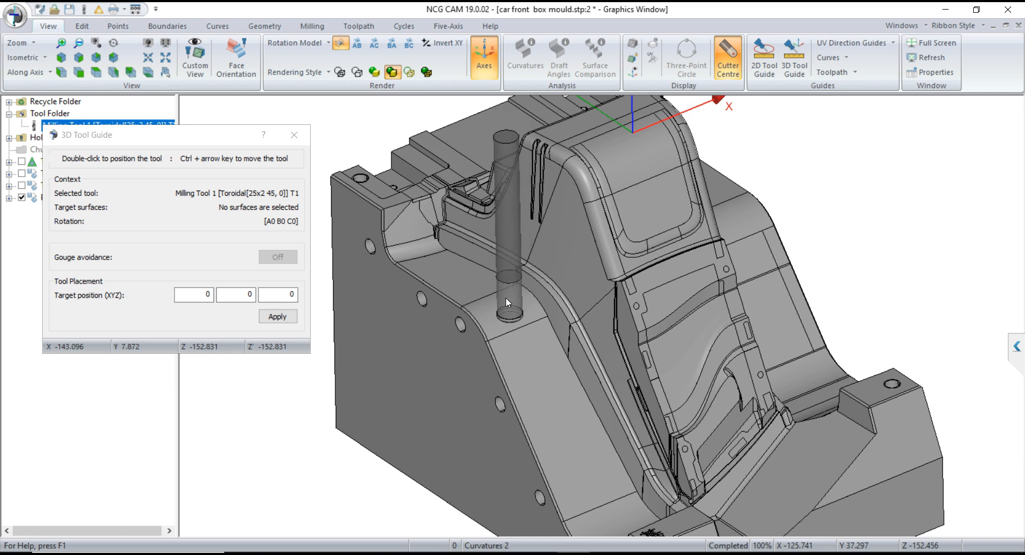
# Move the tool along the flat side ledge in positive Y to about 149.5.
pyautogui.hotkey('ctrl', 'Up')
pyautogui.hotkey('ctrl', 'Up')
pyautogui.hotkey('ctrl', 'Up')
pyautogui.hotkey('ctrl', 'Up')
pyautogui.hotkey('ctrl', 'Up')
pyautogui.hotkey('ctrl', 'Up')
pyautogui.hotkey('ctrl', 'Up')
pyautogui.hotkey('ctrl', 'Up')
pyautogui.hotkey('ctrl', 'Up')
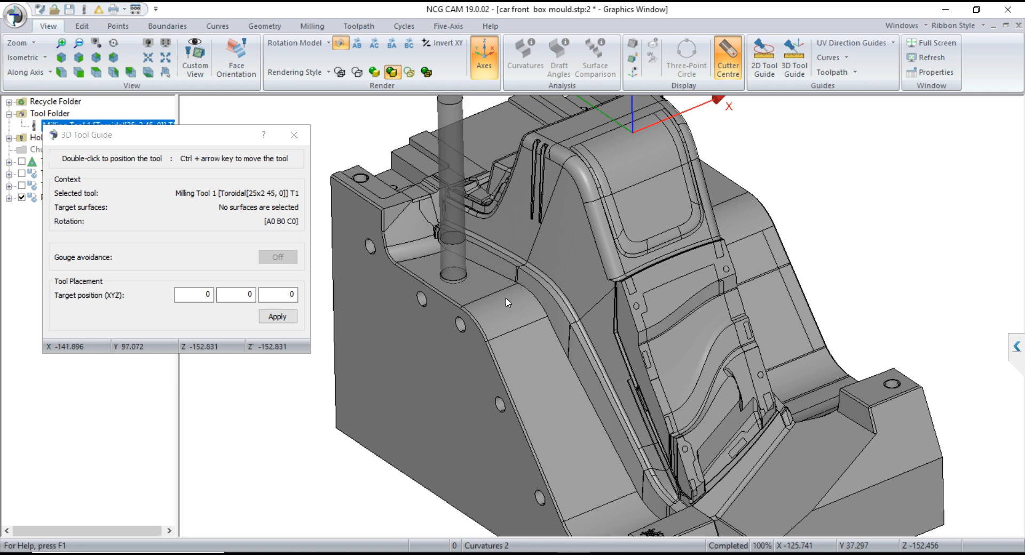
pyautogui.hotkey('ctrl', 'Up')
pyautogui.hotkey('ctrl', 'Up')
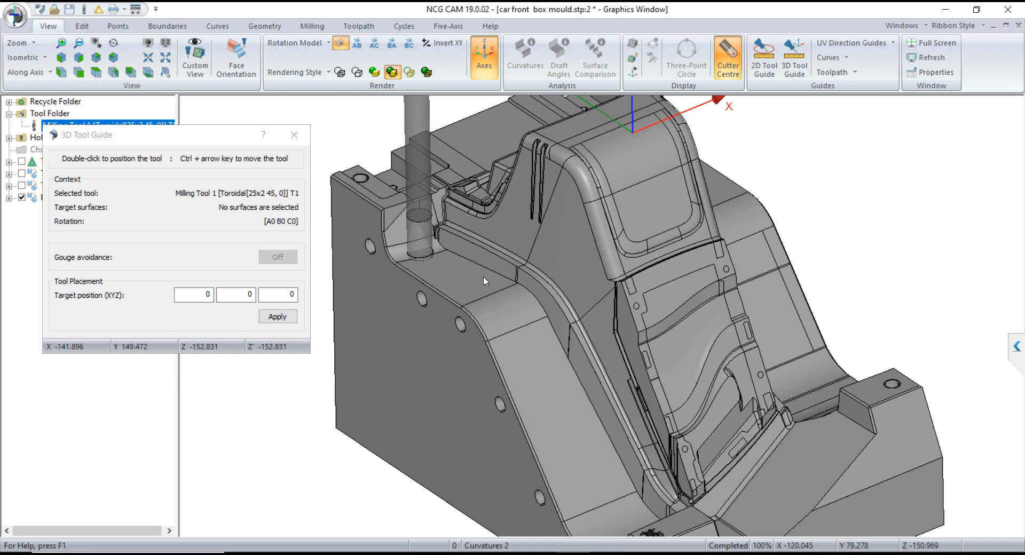
# Position the tool in the deep corner at the foot of the core, and apply the target position 0, 0, 0.
pyautogui.scroll(-2, 515, 280)
pyautogui.moveTo(697, 350); pyautogui.dragTo(540, 196, button='middle')
pyautogui.doubleClick(780, 398)
pyautogui.scroll(-2, 540, 196)
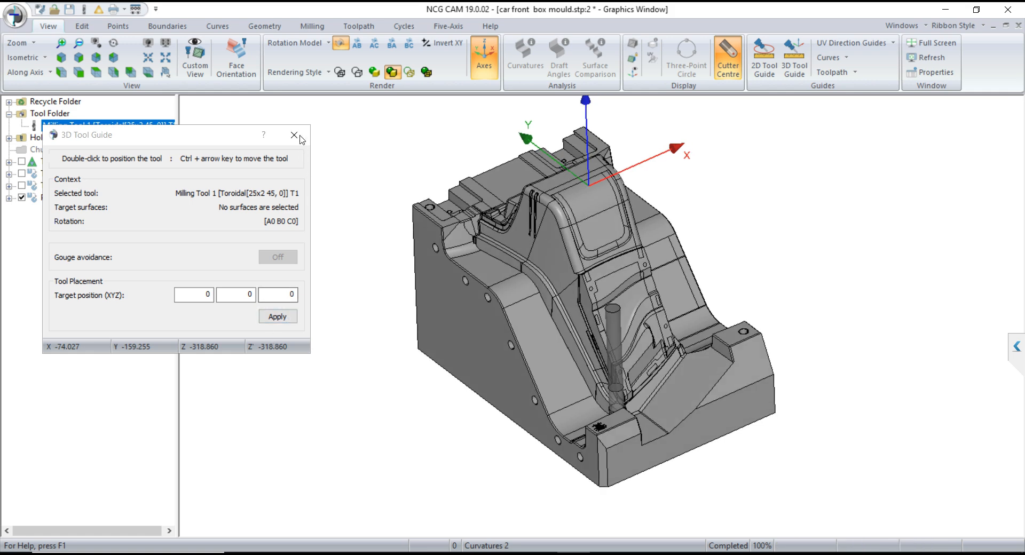
pyautogui.click(288, 318)
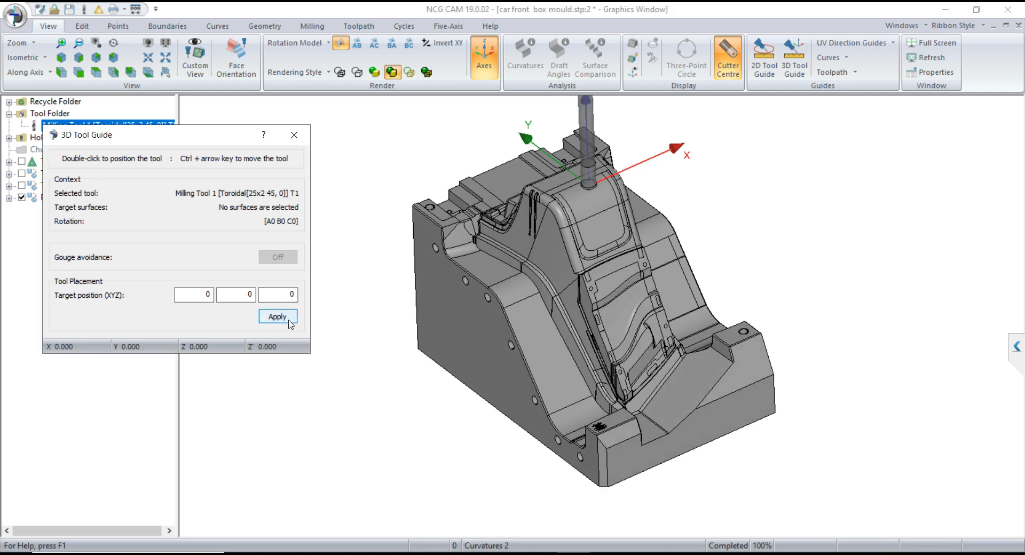
# Close the 3D tool guide and remove the tool display from the model.
pyautogui.click(293, 135)
pyautogui.scroll(-2, 536, 278)
pyautogui.scroll(2, 536, 278)
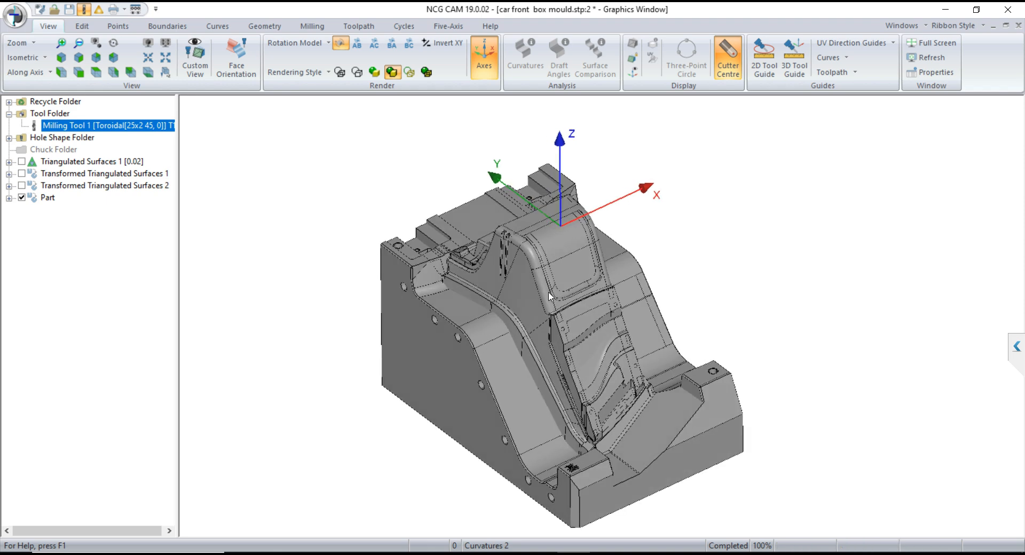
# Assign a custom periwinkle blue colour to the Part folder.
pyautogui.click(35, 200)
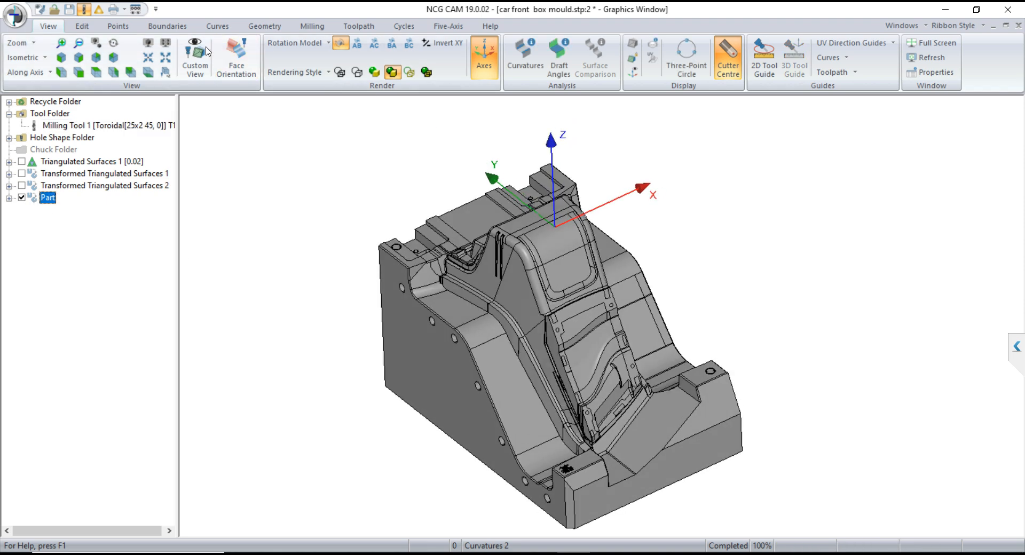
pyautogui.click(82, 26)
pyautogui.click(373, 72)
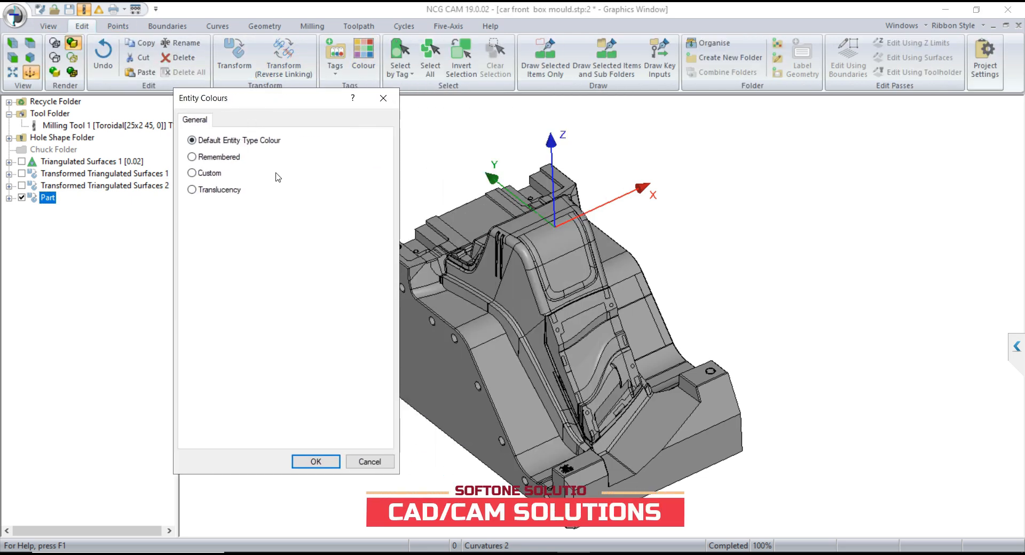
pyautogui.click(212, 174)
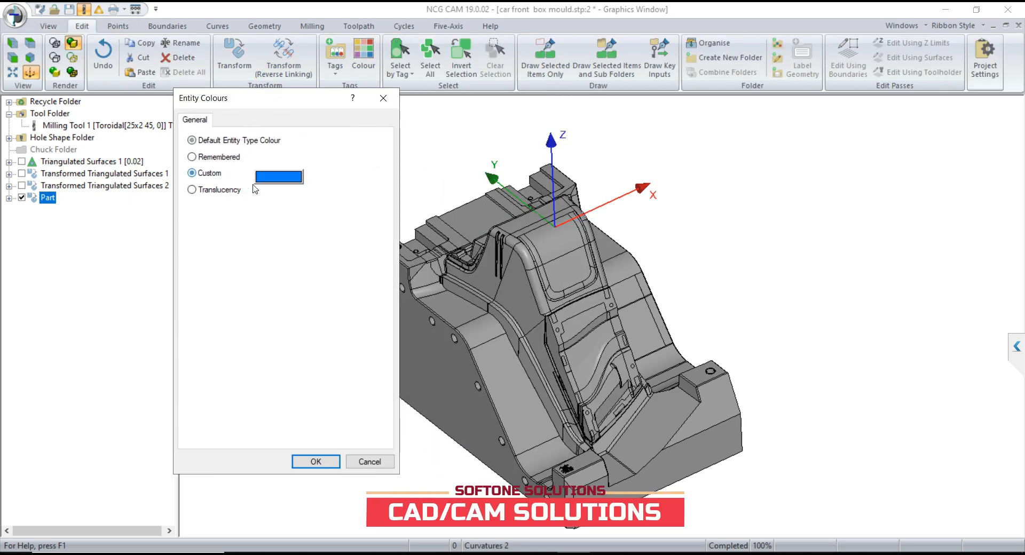
pyautogui.click(286, 182)
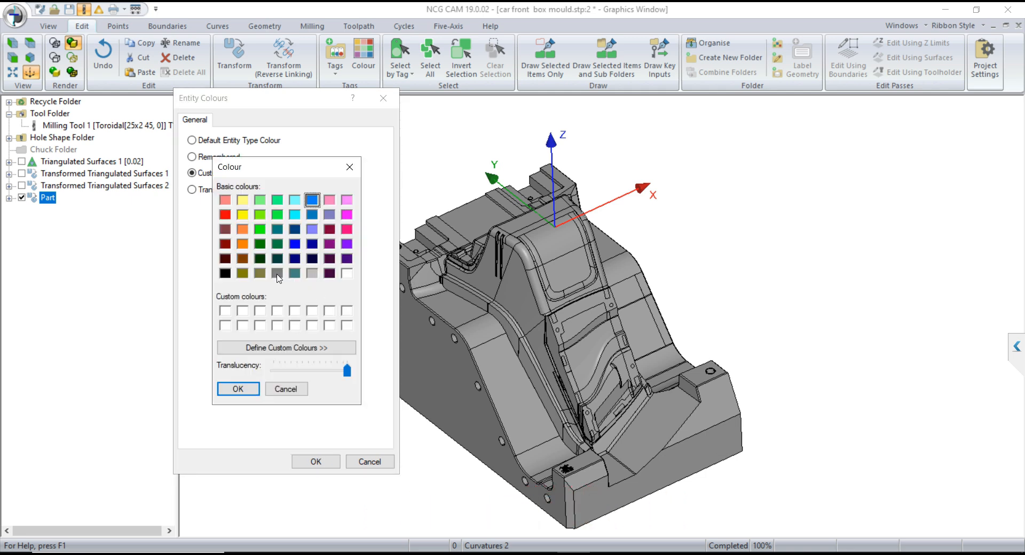
pyautogui.click(312, 230)
pyautogui.click(251, 393)
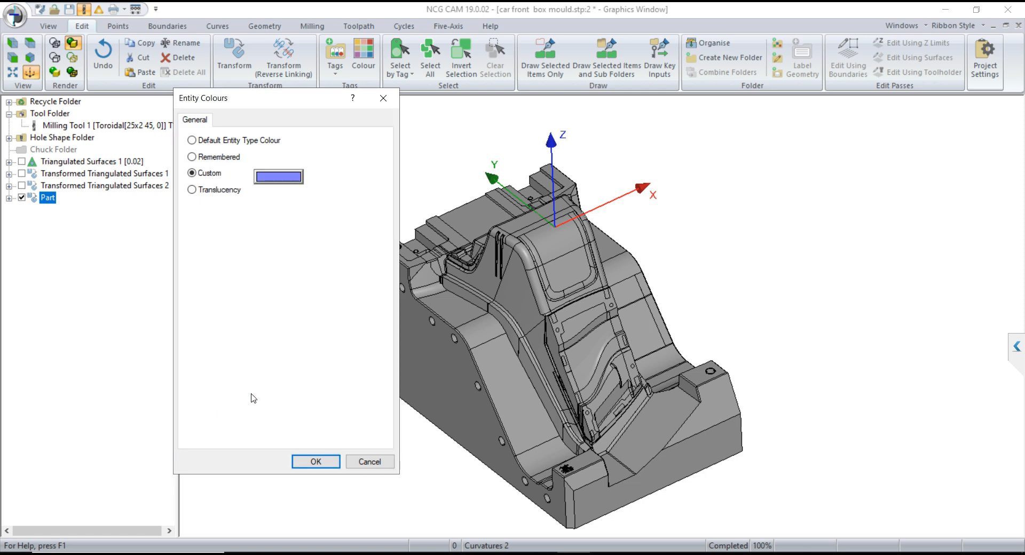
pyautogui.click(329, 464)
# Select all surfaces of the mould part in the view and give them a custom periwinkle blue colour.
pyautogui.moveTo(550, 304); pyautogui.dragTo(442, 224, button='middle')
pyautogui.scroll(-3, 445, 247)
pyautogui.moveTo(347, 163); pyautogui.dragTo(737, 489)
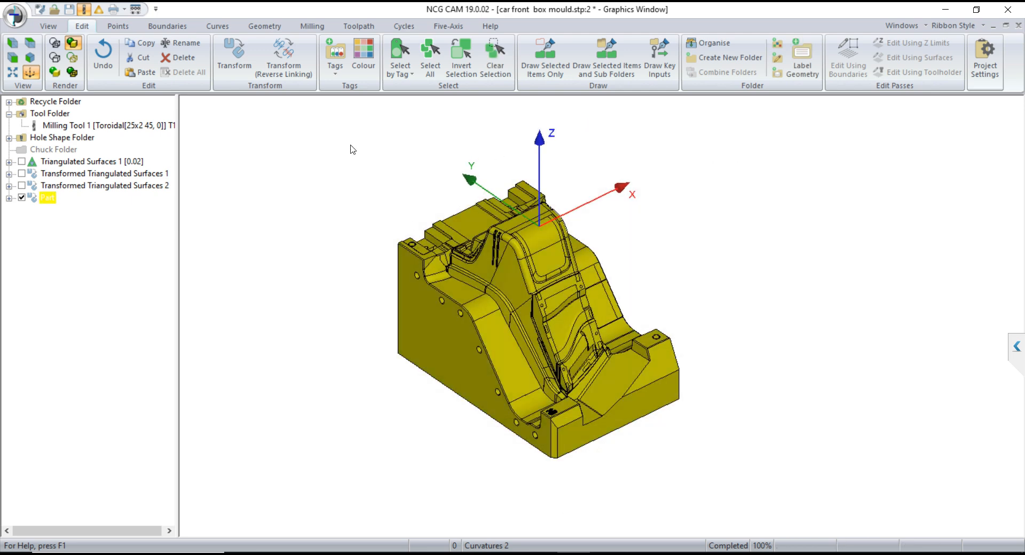
pyautogui.click(363, 53)
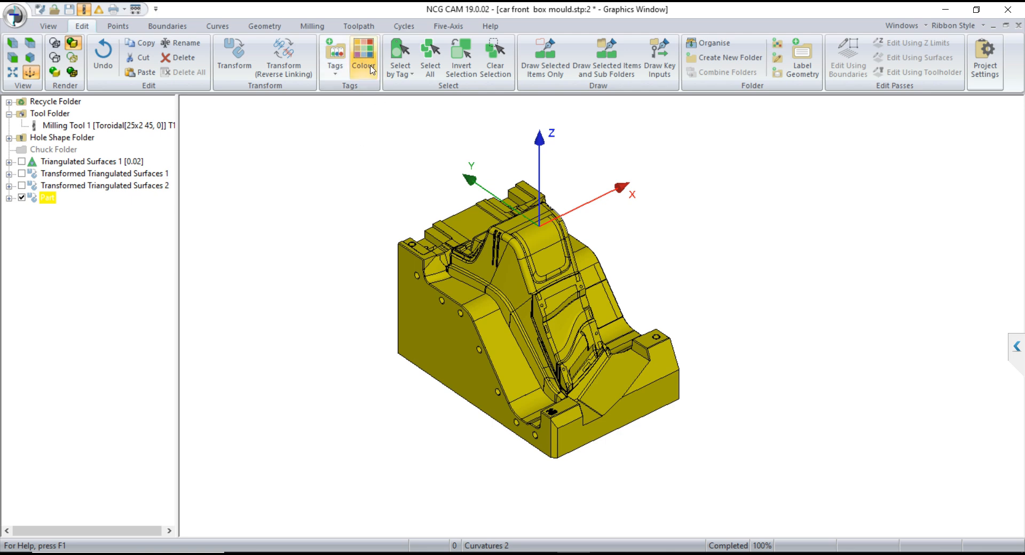
pyautogui.click(498, 171)
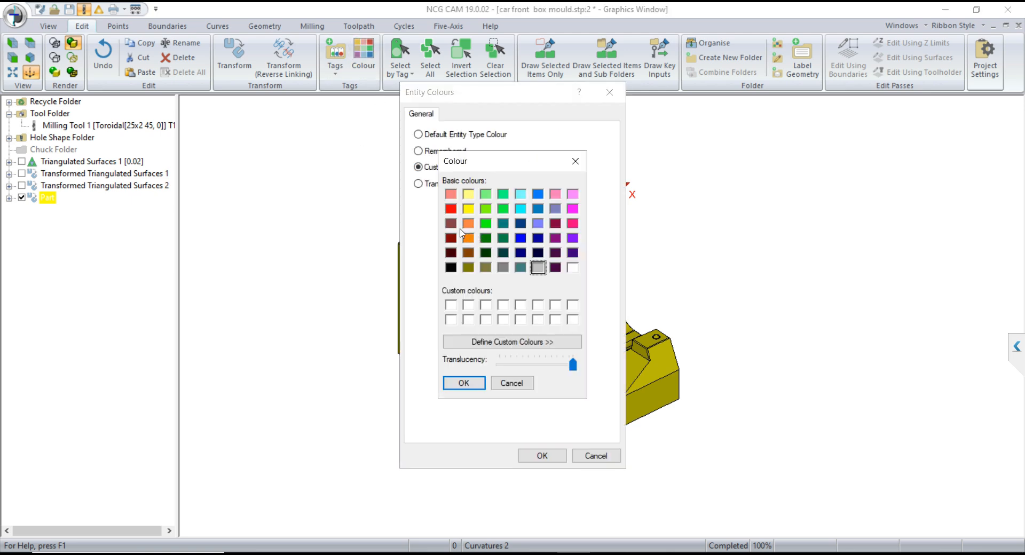
pyautogui.click(485, 223)
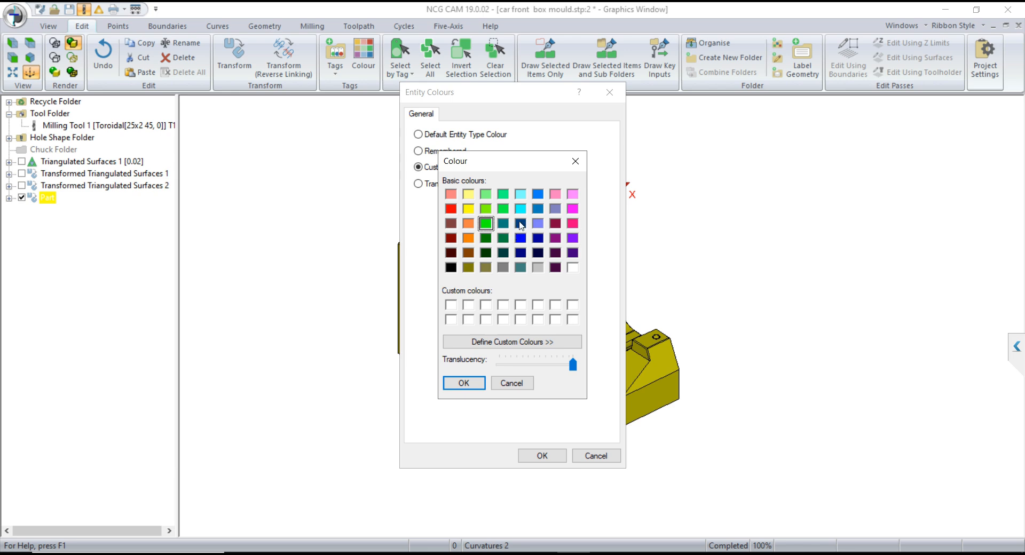
pyautogui.click(526, 213)
pyautogui.click(522, 240)
pyautogui.click(539, 211)
pyautogui.click(541, 196)
pyautogui.click(464, 382)
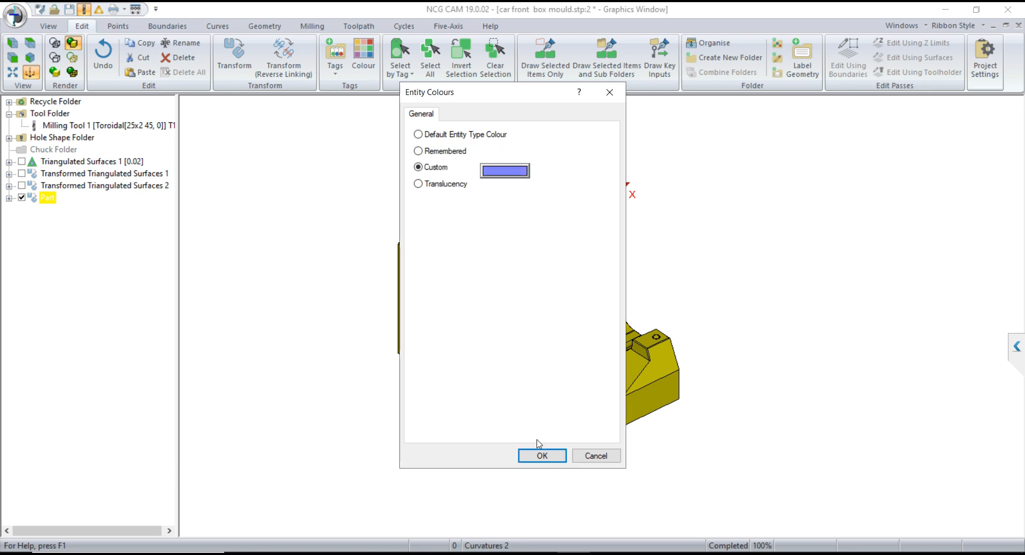
pyautogui.click(542, 455)
pyautogui.scroll(2, 502, 308)
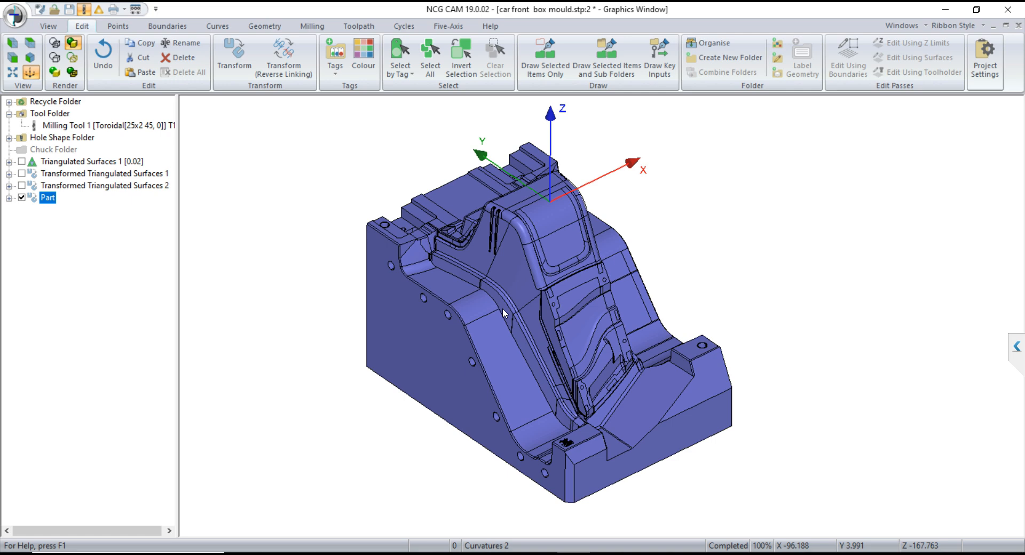
pyautogui.moveTo(562, 343)
pyautogui.mouseDown(button='middle')
pyautogui.moveTo(547, 331)
pyautogui.moveTo(556, 341)
pyautogui.mouseUp(button='middle')
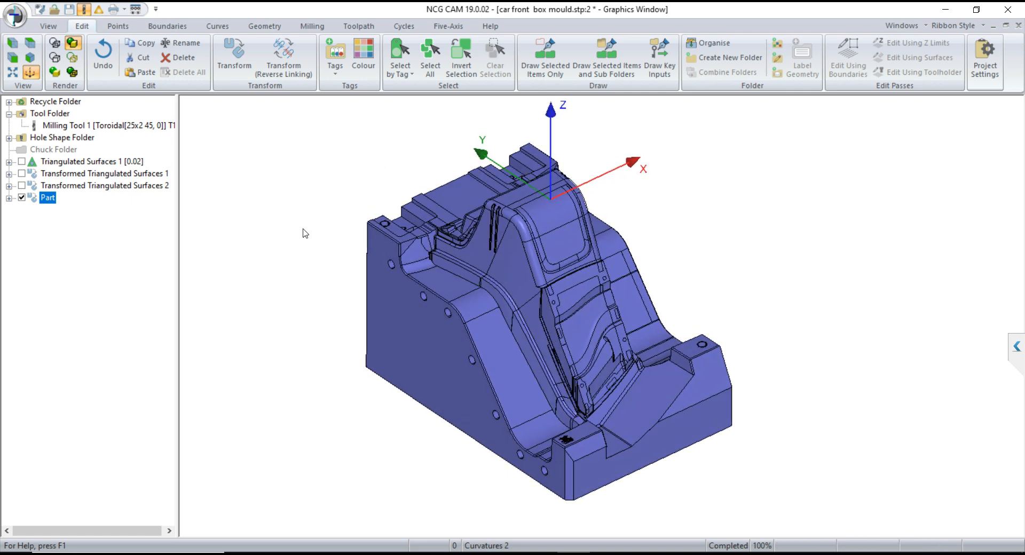
pyautogui.click(459, 198)
pyautogui.click(363, 53)
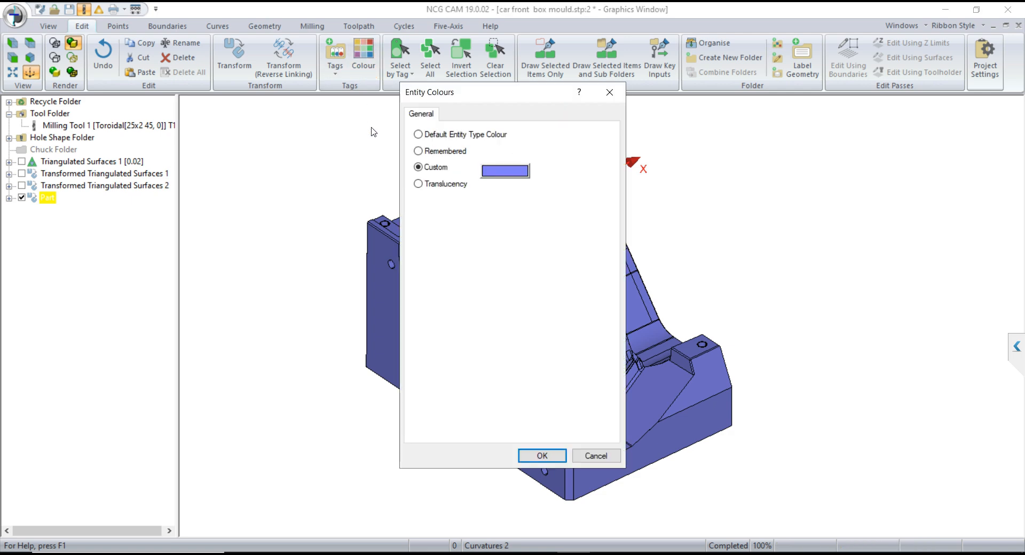
pyautogui.click(609, 92)
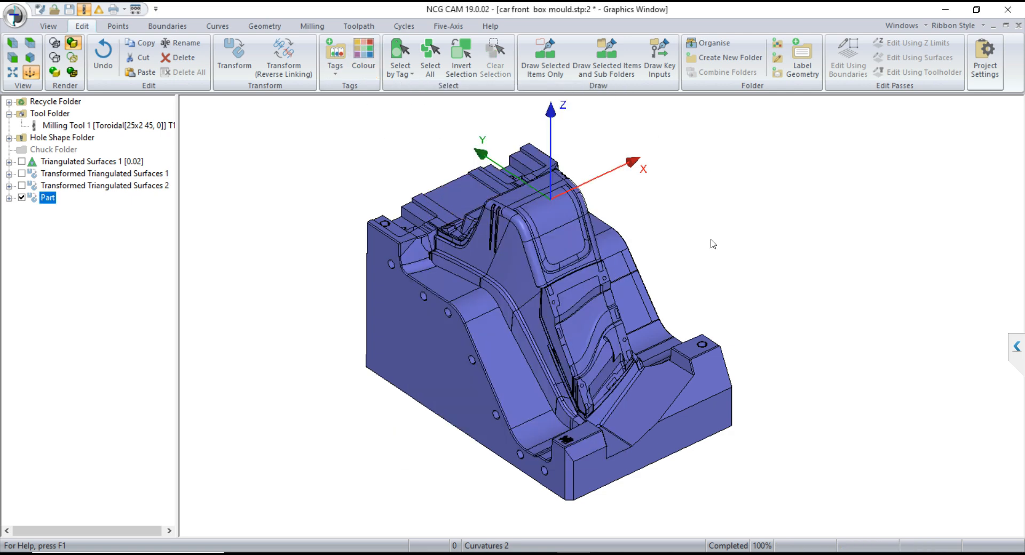
# Try window selections on the mould part's surfaces from the top view, and clear the selection.
pyautogui.press('z')
pyautogui.moveTo(558, 140); pyautogui.dragTo(678, 228)
pyautogui.moveTo(426, 141); pyautogui.dragTo(510, 228)
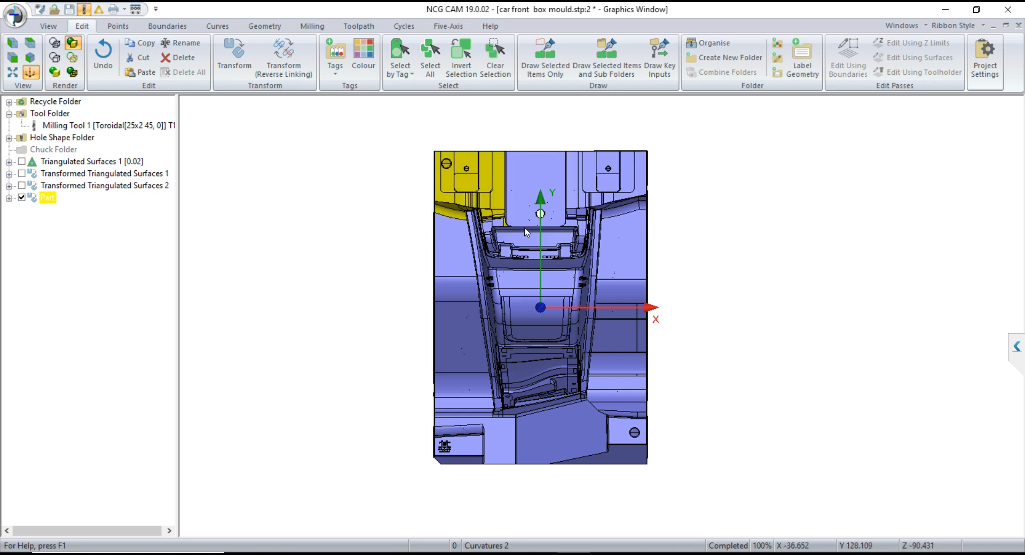
pyautogui.click(714, 245)
pyautogui.moveTo(613, 403); pyautogui.dragTo(667, 388, button='middle')
pyautogui.moveTo(453, 267); pyautogui.dragTo(674, 380)
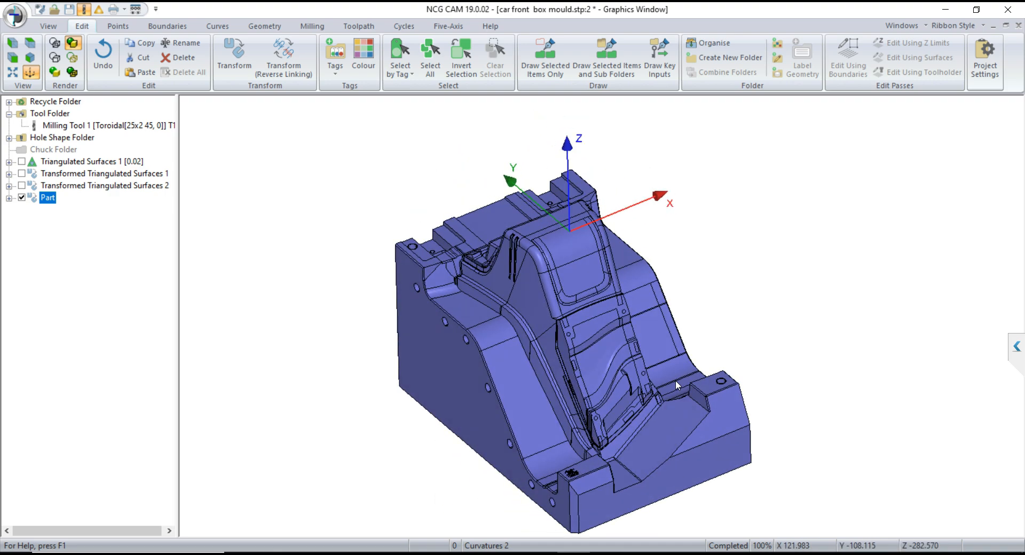
# Select the whole mould part with a window and recolour its surfaces with a custom dark grey.
pyautogui.moveTo(237, 154); pyautogui.dragTo(805, 537)
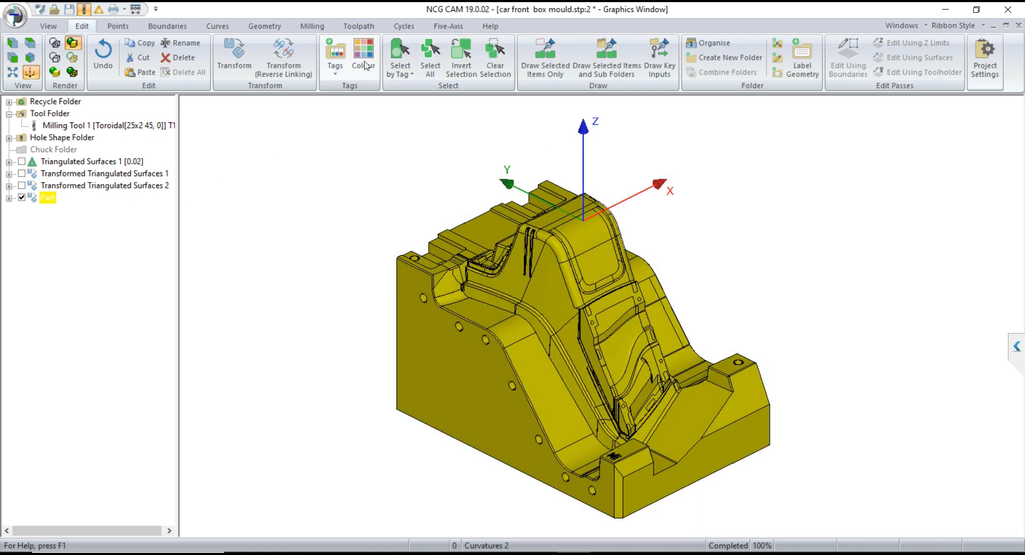
pyautogui.click(364, 58)
pyautogui.click(499, 171)
pyautogui.click(503, 267)
pyautogui.click(464, 383)
pyautogui.click(541, 456)
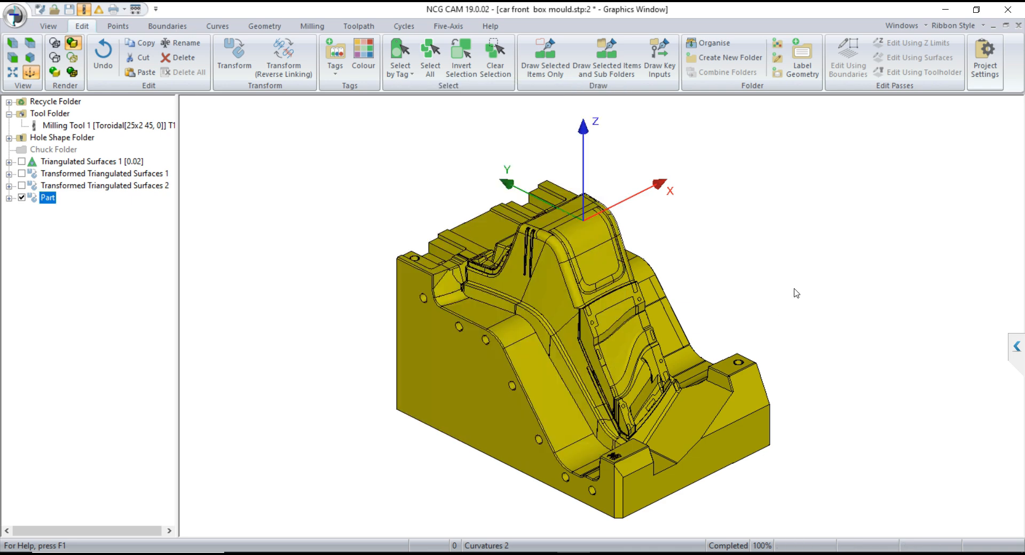
pyautogui.click(795, 289)
pyautogui.moveTo(795, 388); pyautogui.dragTo(789, 396, button='middle')
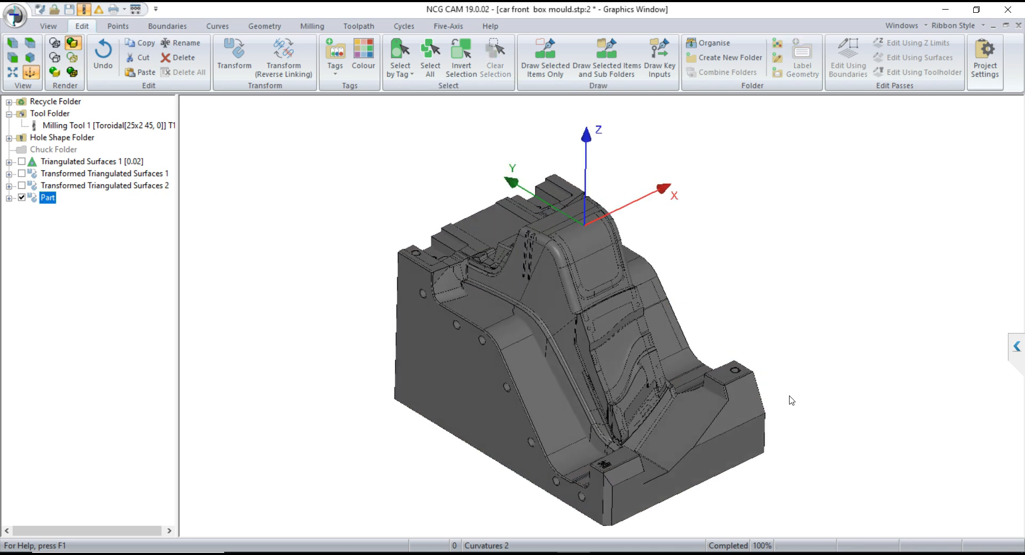
pyautogui.moveTo(610, 261); pyautogui.dragTo(606, 263, button='middle')
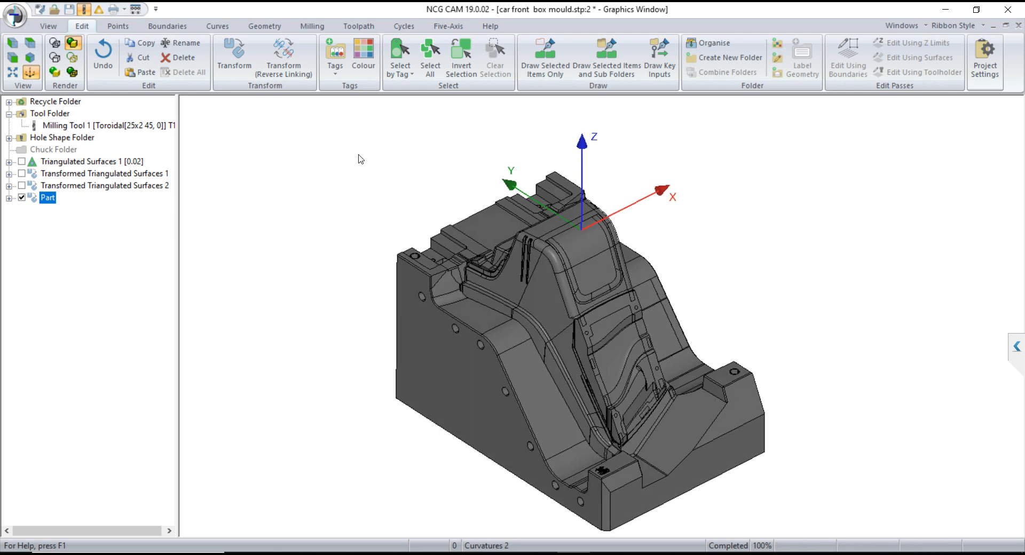
# Create a closed prismatic stock model around the part and name it Prismatic Stock Model 1.
pyautogui.click(367, 27)
pyautogui.click(460, 54)
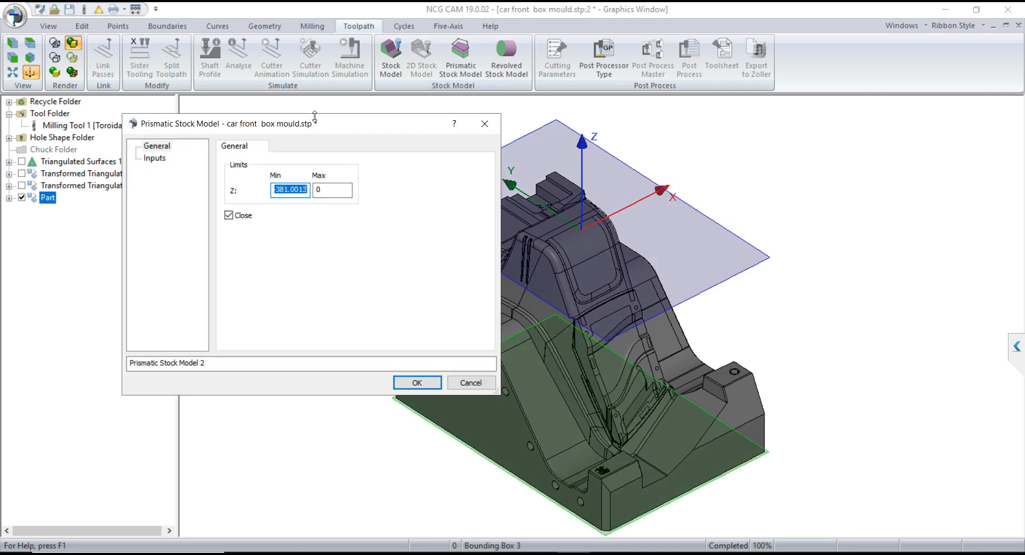
pyautogui.moveTo(317, 128); pyautogui.dragTo(213, 85)
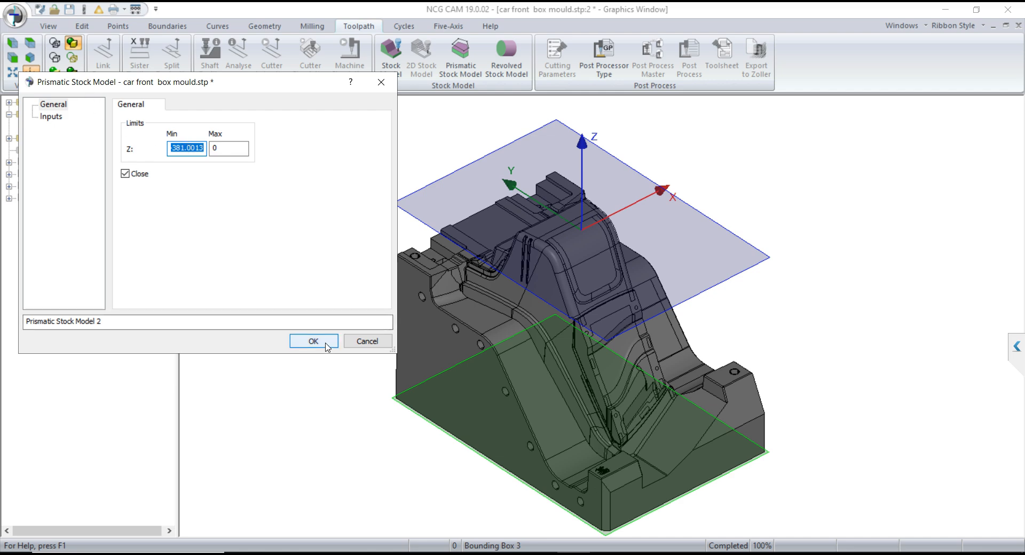
pyautogui.click(110, 321)
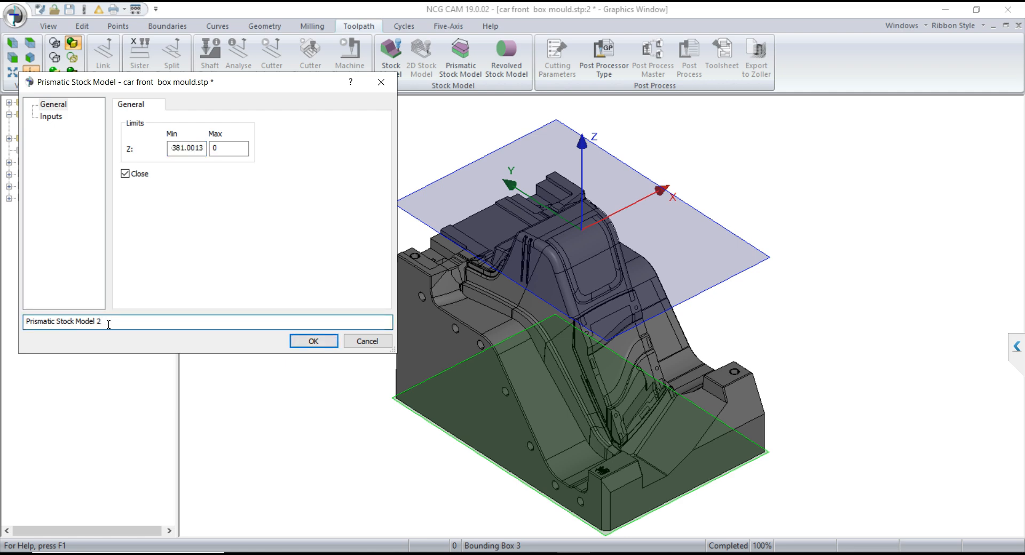
pyautogui.write('1')
pyautogui.click(313, 341)
pyautogui.moveTo(612, 335); pyautogui.dragTo(621, 324, button='middle')
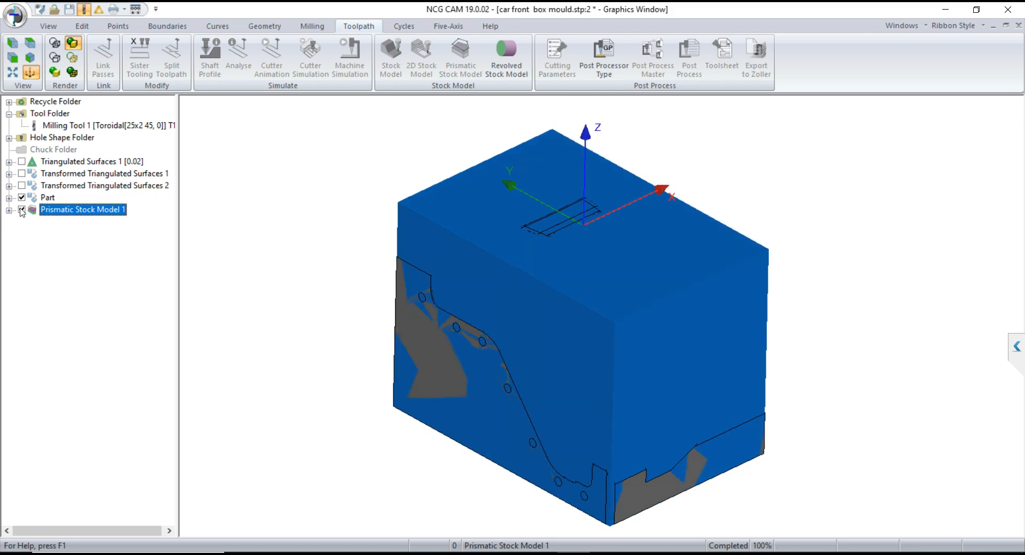
# Hide Prismatic Stock Model 1, and start area clearance passes on Part and that stock with the recent tool 25x2 | D25R02.
pyautogui.click(22, 210)
pyautogui.click(47, 198)
pyautogui.keyDown('ctrl'); pyautogui.click(45, 210); pyautogui.keyUp('ctrl')
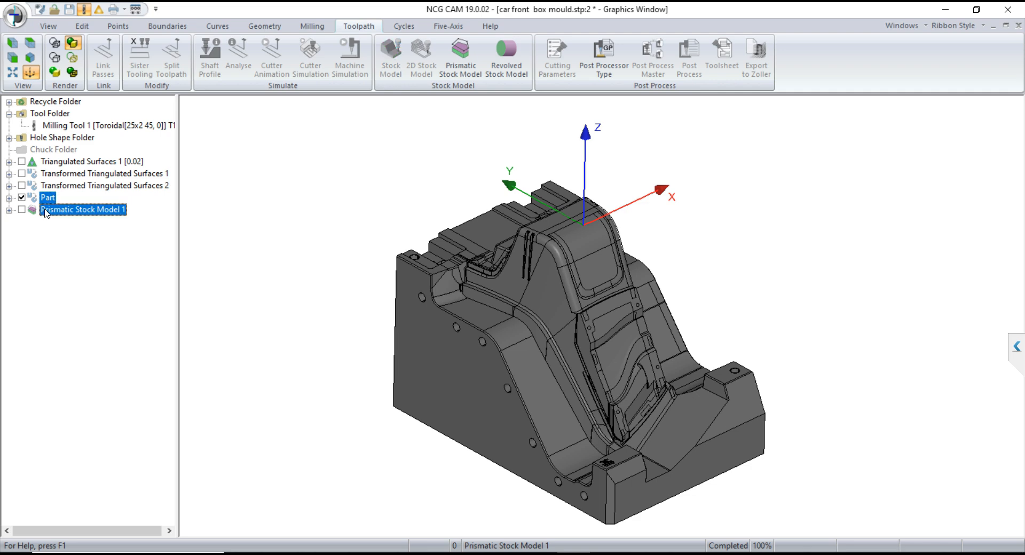
pyautogui.rightClick(71, 131)
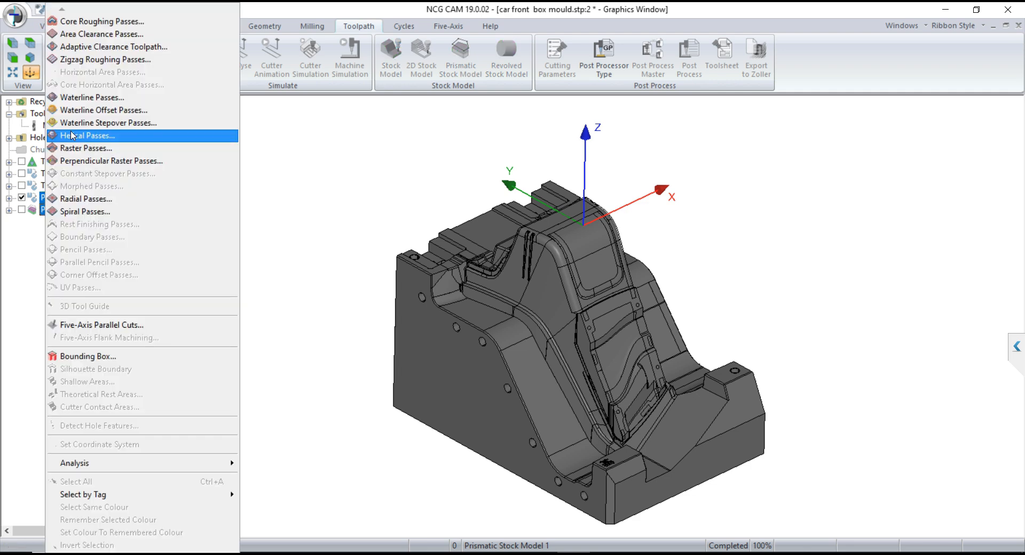
pyautogui.click(76, 36)
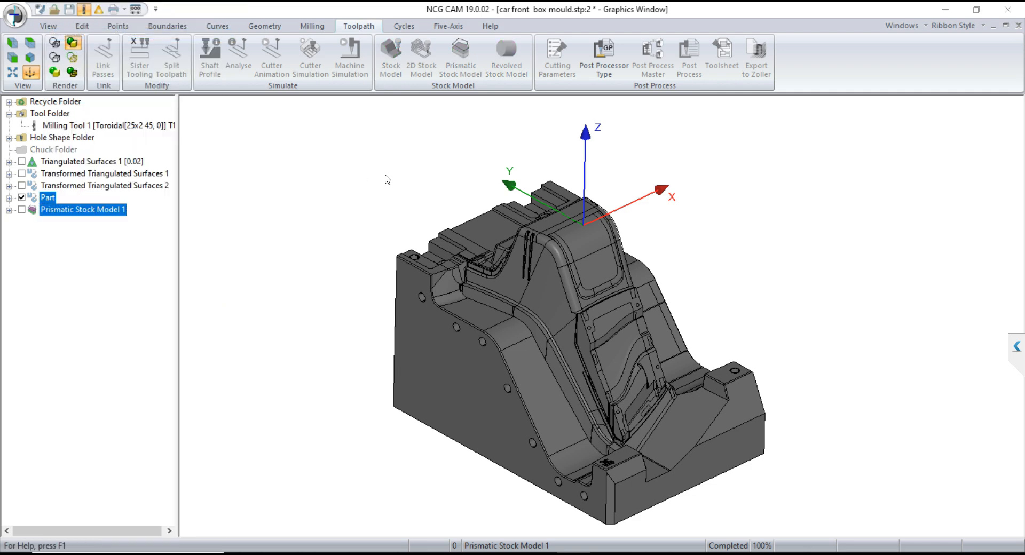
pyautogui.click(266, 87)
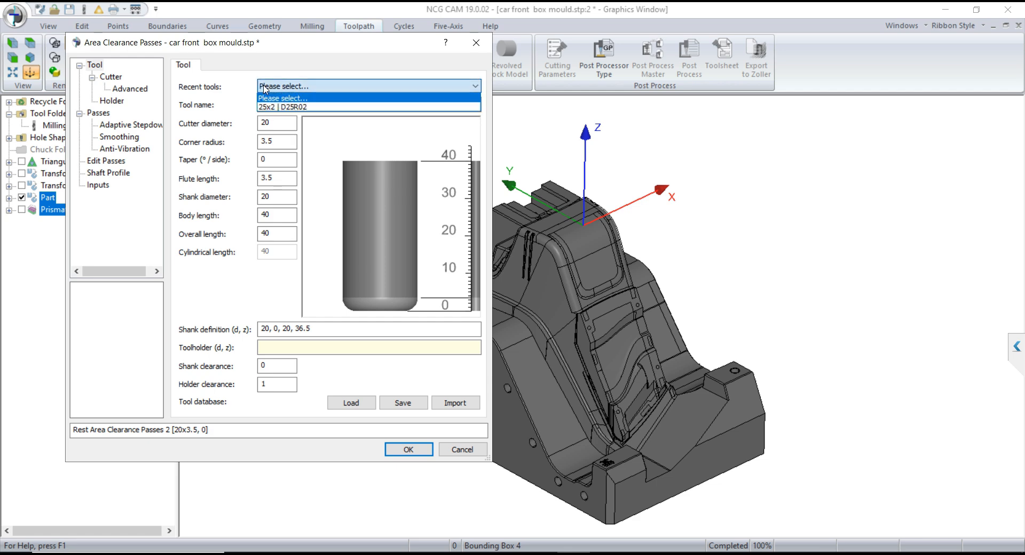
pyautogui.click(282, 107)
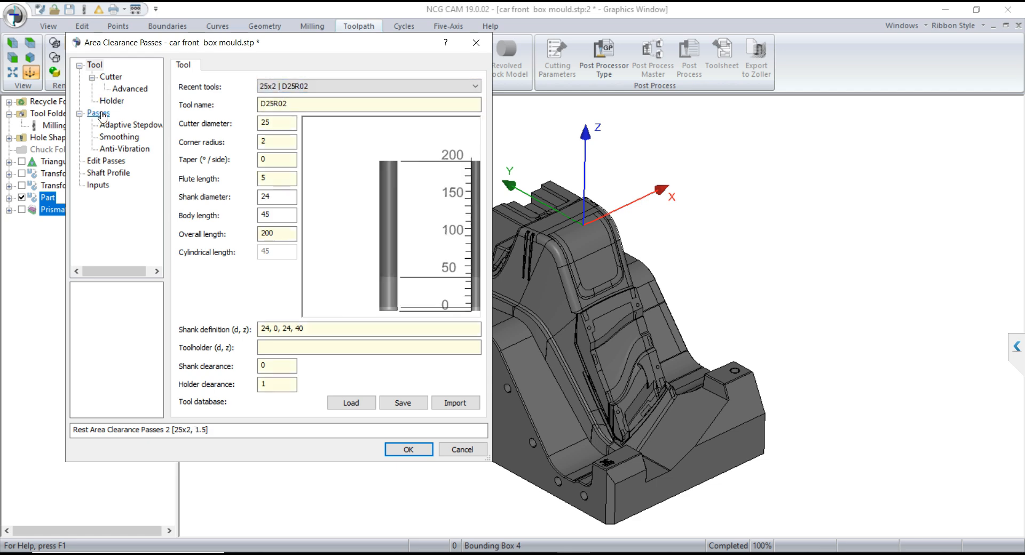
# Set the area clearance passes' tolerance to 0.1 and stepdown to 1.5, and enable anti-vibration.
pyautogui.click(99, 114)
pyautogui.click(275, 97)
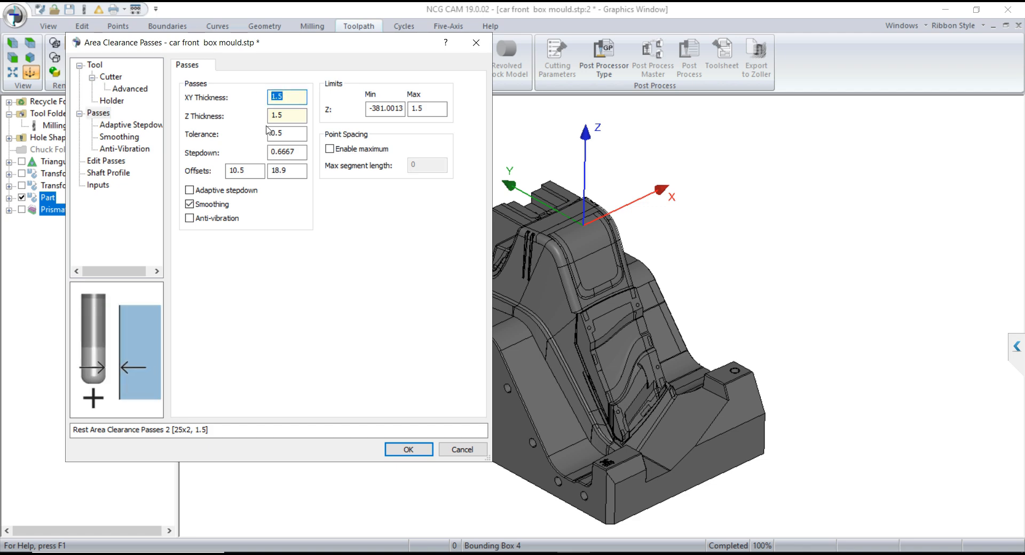
pyautogui.click(284, 129)
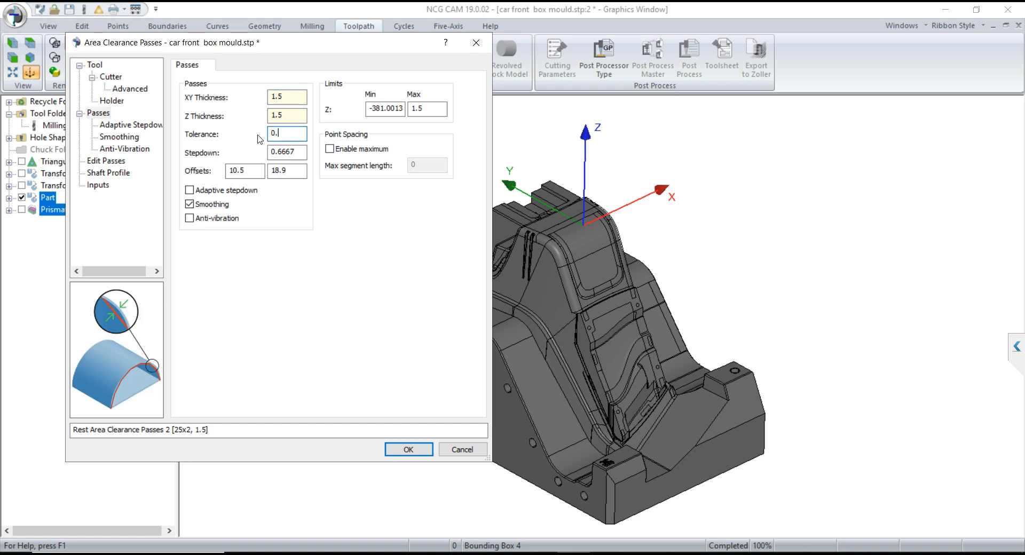
pyautogui.press('Tab')
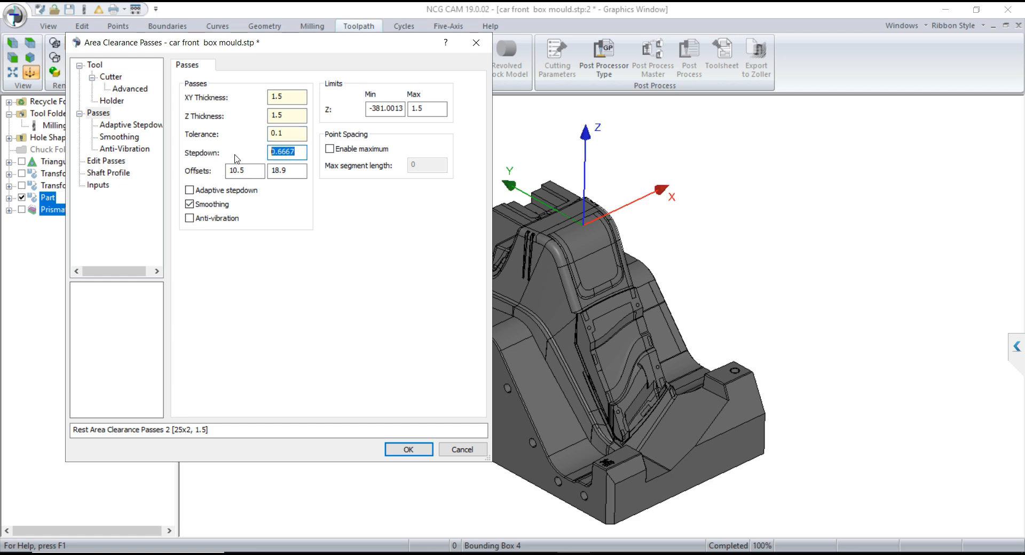
pyautogui.write('1.5')
pyautogui.click(270, 134)
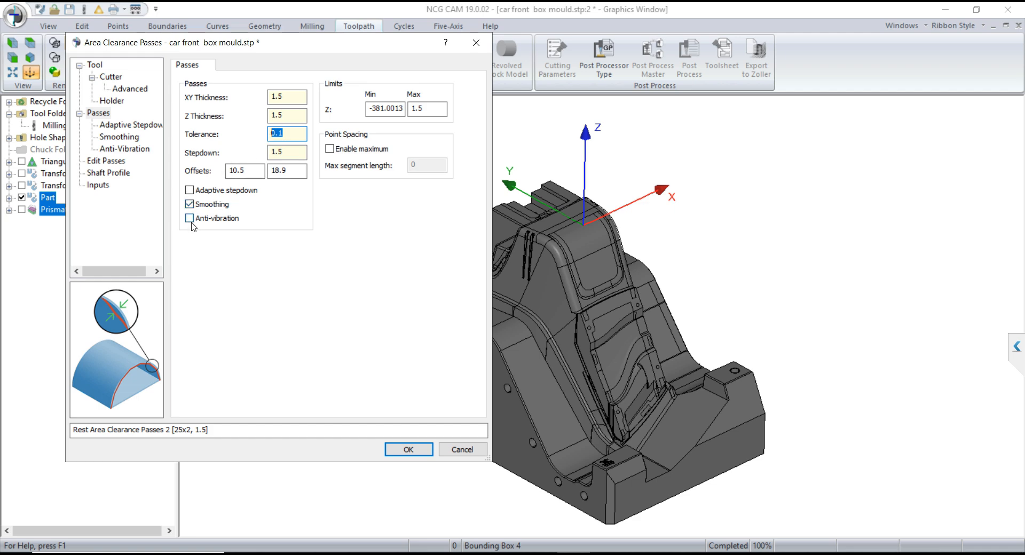
pyautogui.click(190, 218)
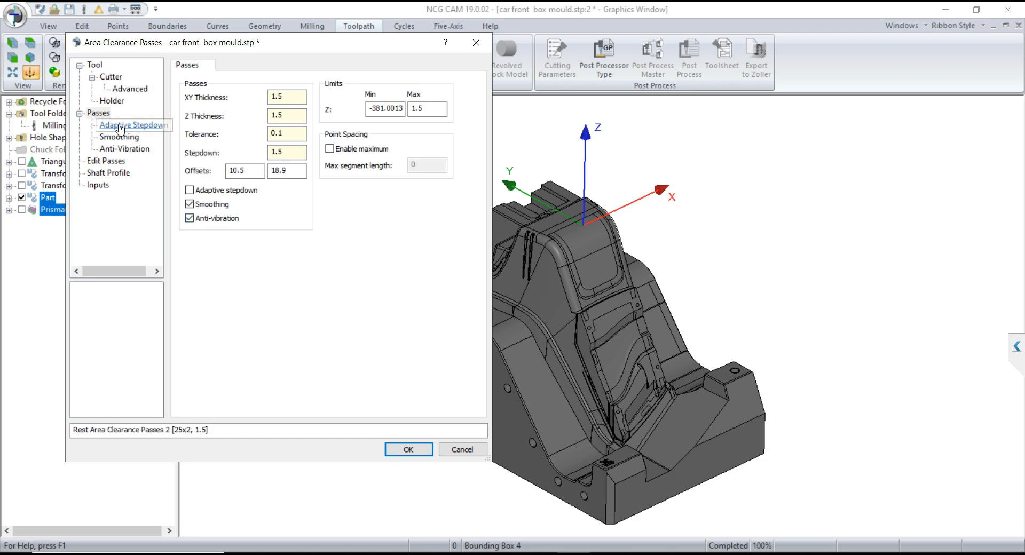
# Review the adaptive stepdown, smoothing, anti-vibration, edit passes, shaft profile and input settings, and calculate the area clearance passes.
pyautogui.click(120, 126)
pyautogui.click(119, 137)
pyautogui.click(122, 149)
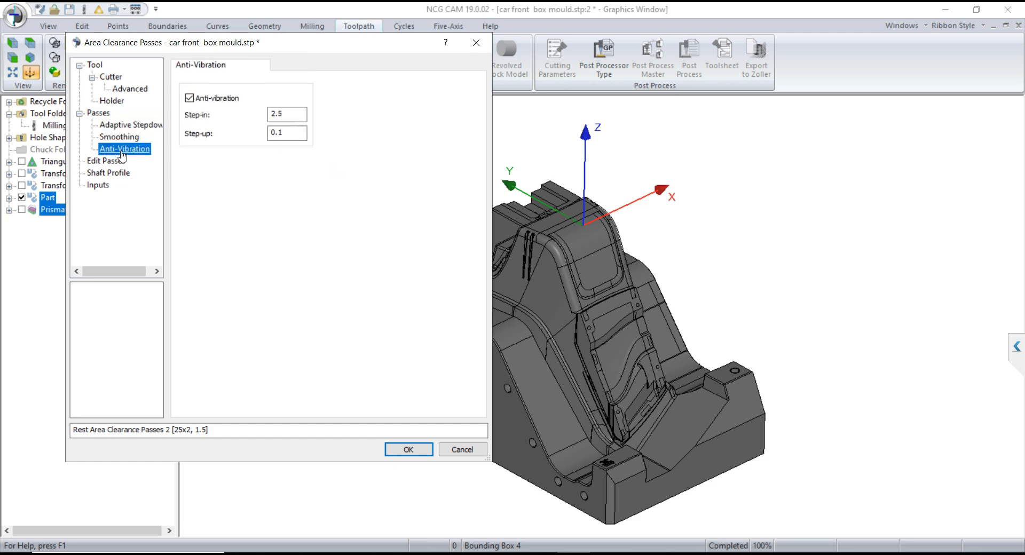
pyautogui.click(110, 160)
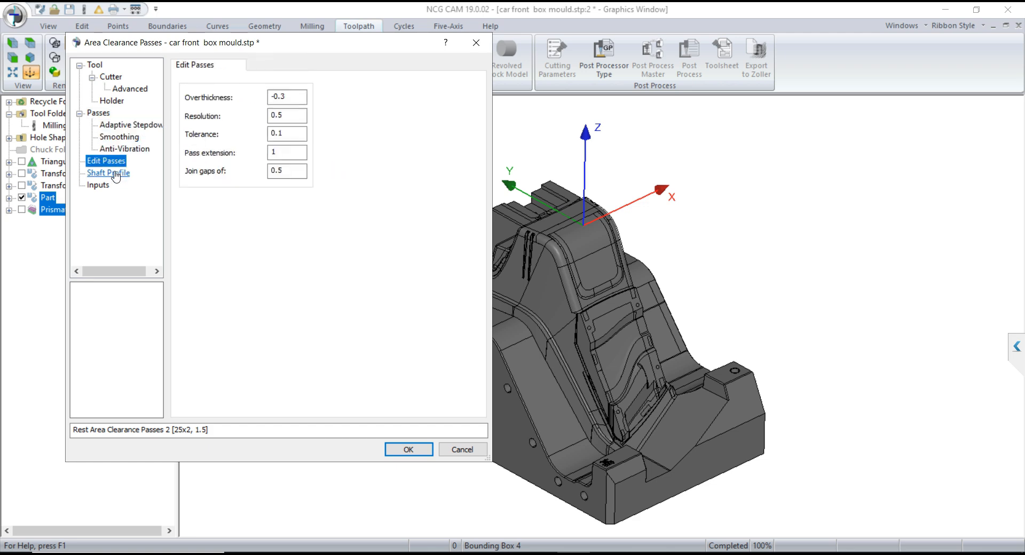
pyautogui.click(112, 173)
pyautogui.click(98, 185)
pyautogui.click(408, 449)
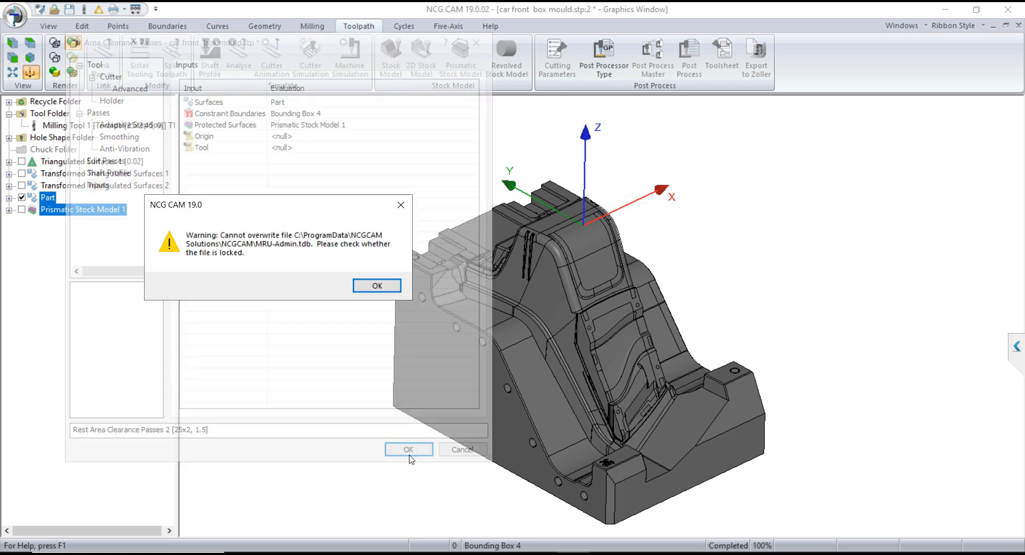
pyautogui.click(373, 285)
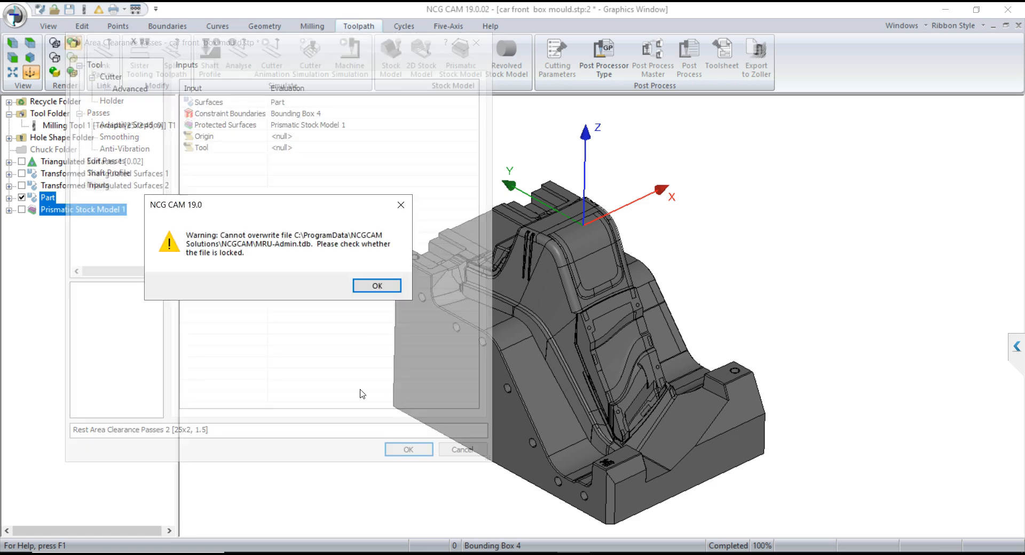
pyautogui.click(377, 286)
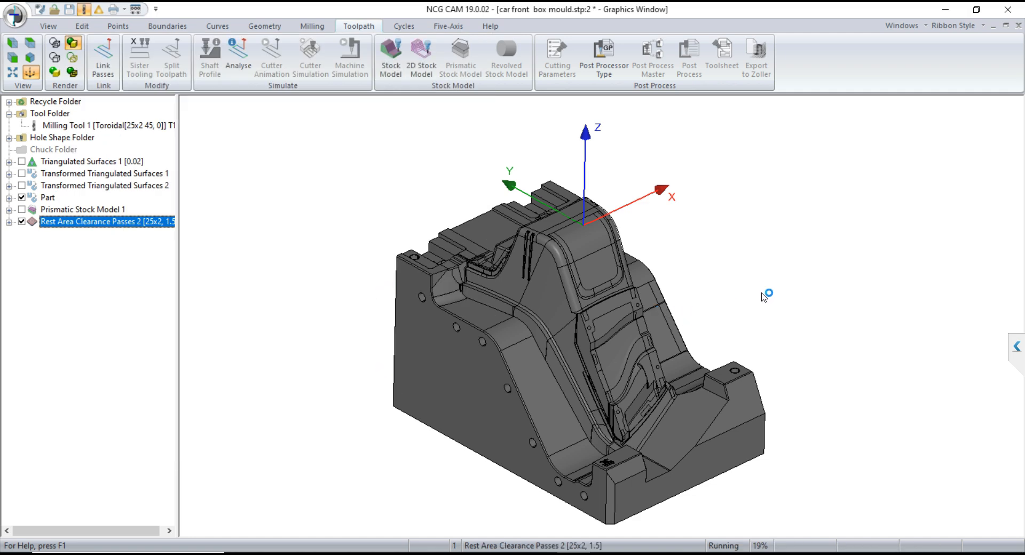
# Show the Process Manager and place it beside the model.
pyautogui.moveTo(728, 306)
pyautogui.mouseDown(button='middle')
pyautogui.moveTo(722, 313)
pyautogui.moveTo(719, 277)
pyautogui.moveTo(732, 274)
pyautogui.mouseUp(button='middle')
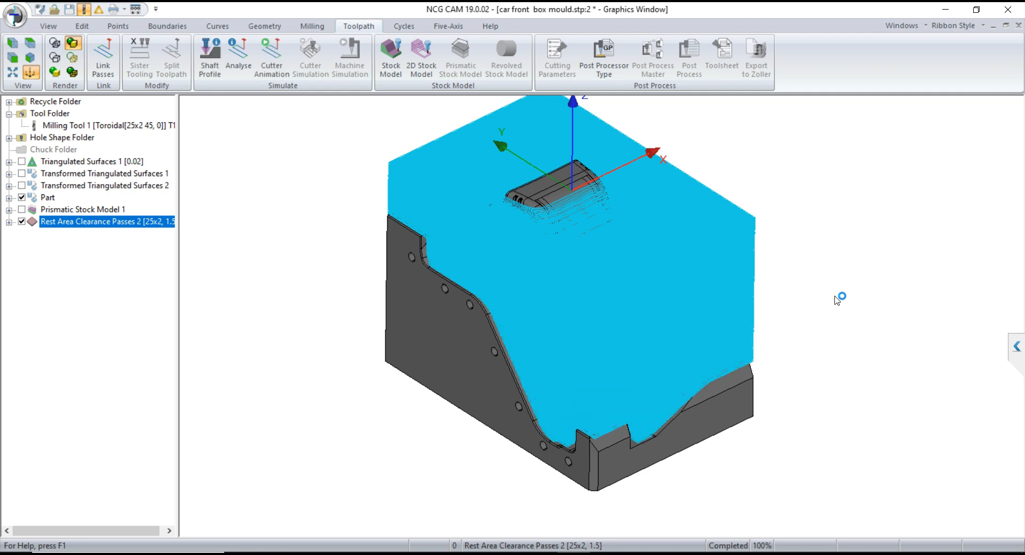
pyautogui.moveTo(787, 287); pyautogui.dragTo(799, 282, button='middle')
pyautogui.click(15, 16)
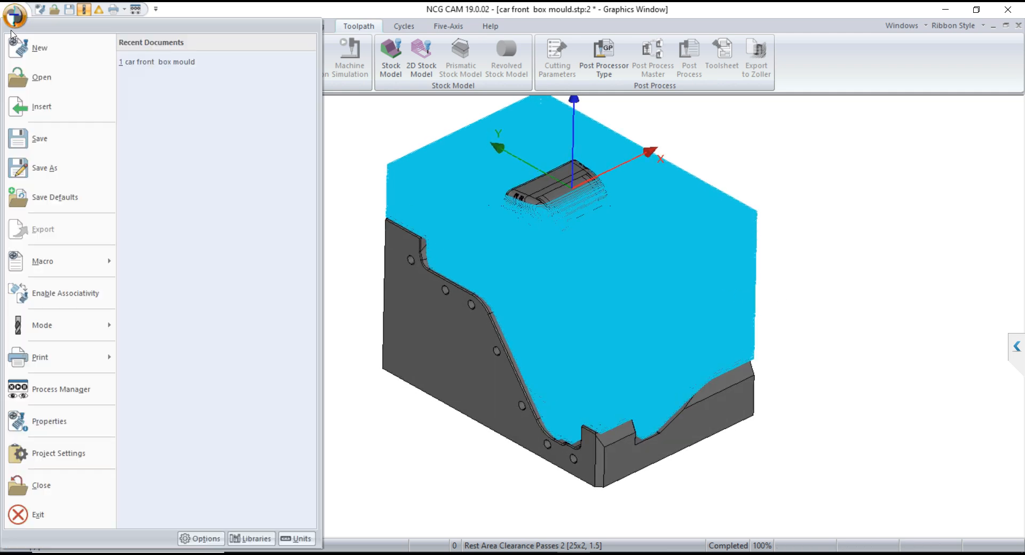
pyautogui.click(50, 389)
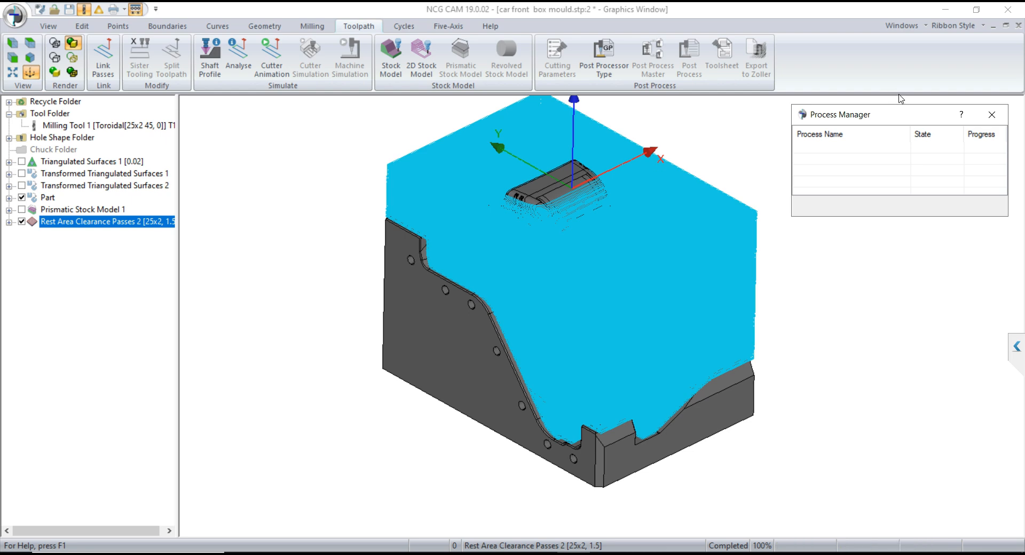
pyautogui.moveTo(898, 119); pyautogui.dragTo(901, 119)
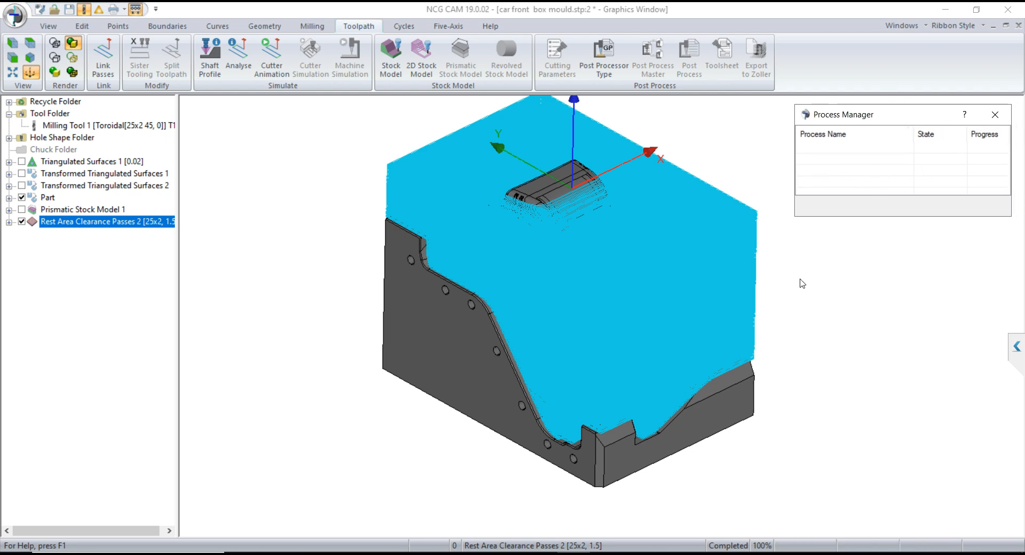
# Start linking Rest Area Clearance Passes 2 with bidirectional milling of open passes, a Safe Z of 100 and a clearance plane of 20.
pyautogui.click(45, 225)
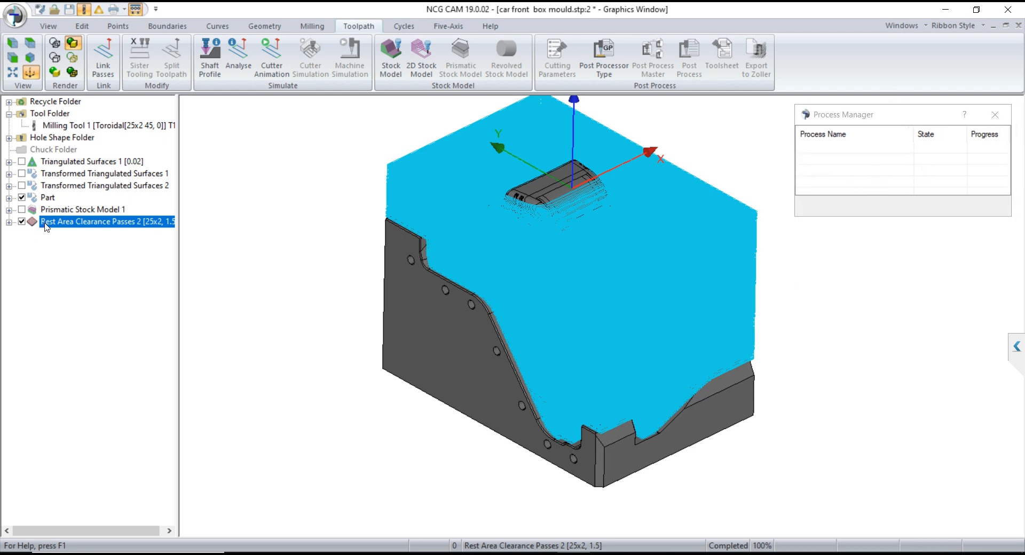
pyautogui.rightClick(45, 225)
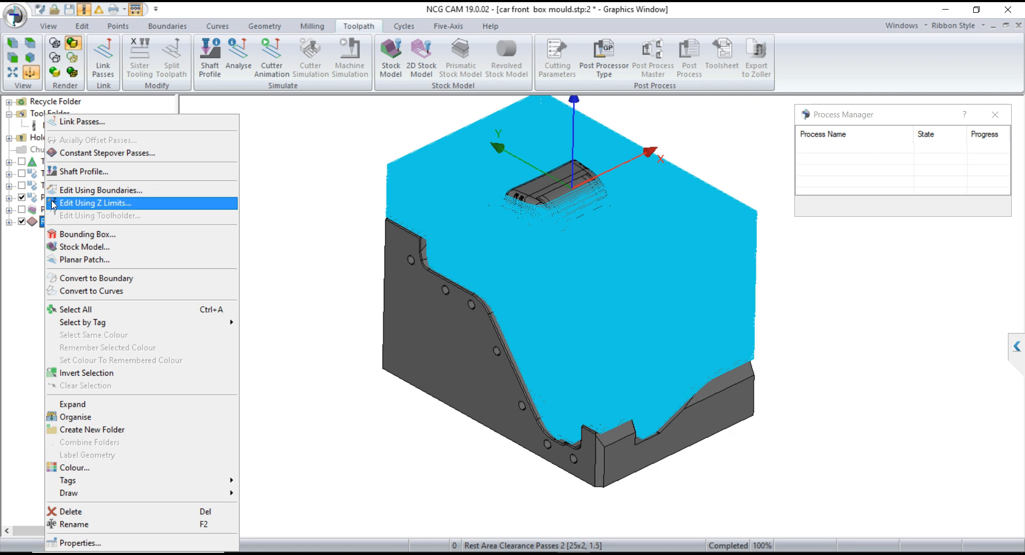
pyautogui.click(68, 126)
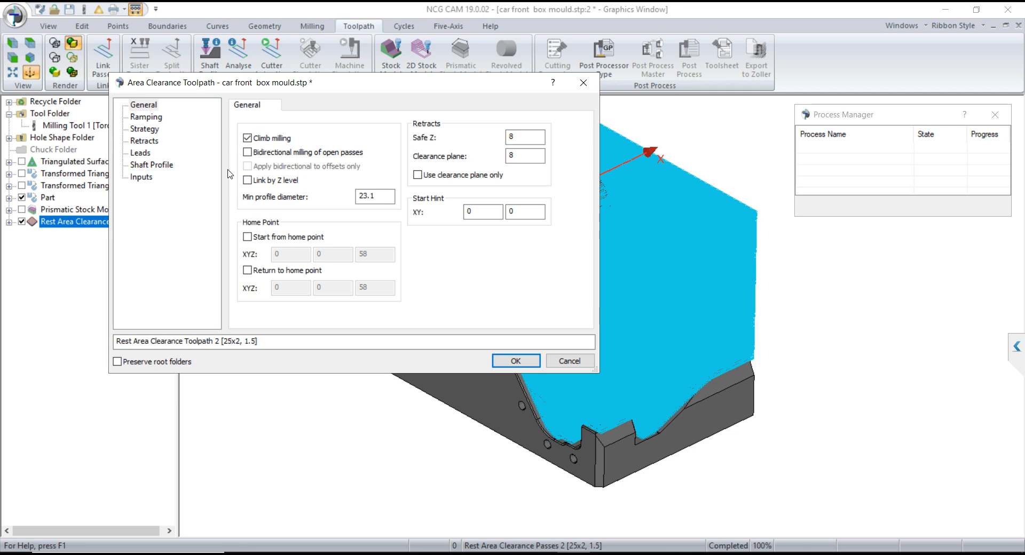
pyautogui.click(247, 152)
pyautogui.doubleClick(511, 138)
pyautogui.press('Tab')
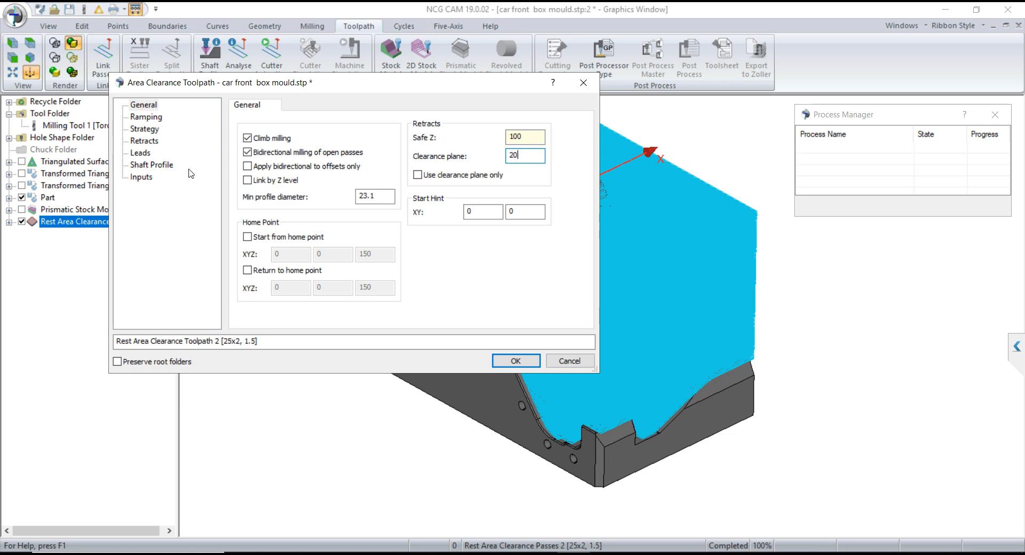
# Set the toolpath's maximum ramp angle to 1.5.
pyautogui.click(146, 117)
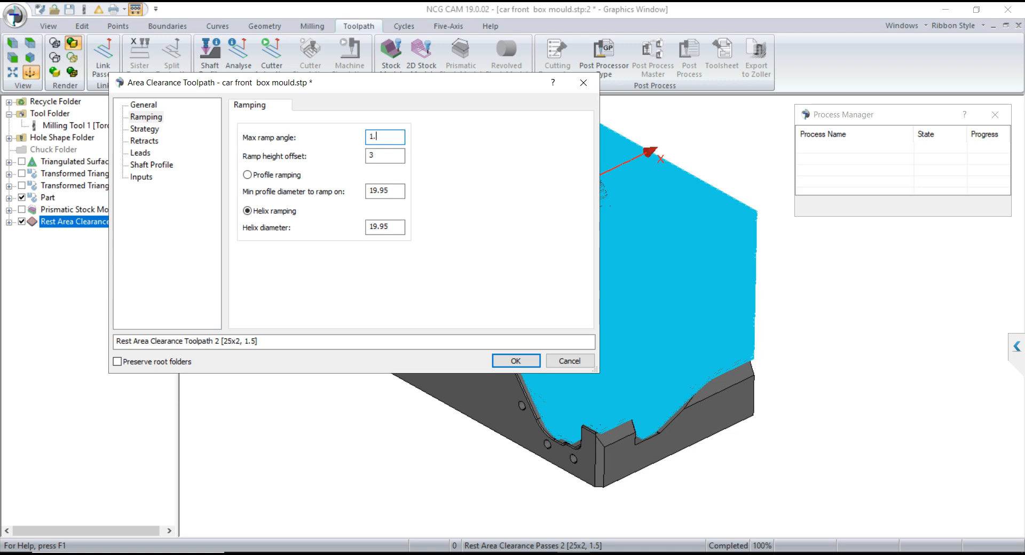
pyautogui.write('1.5')
pyautogui.press('Tab')
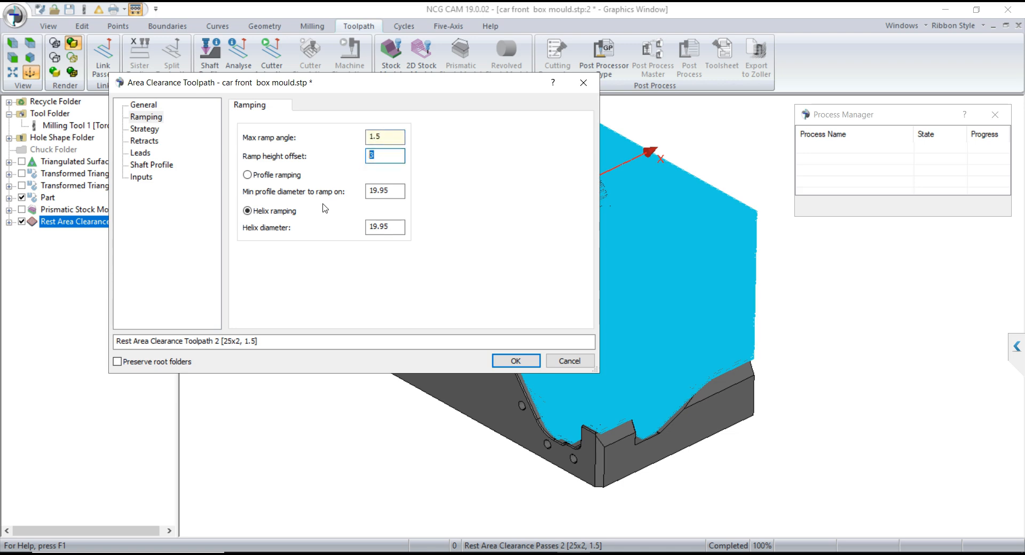
pyautogui.moveTo(403, 228); pyautogui.dragTo(350, 231)
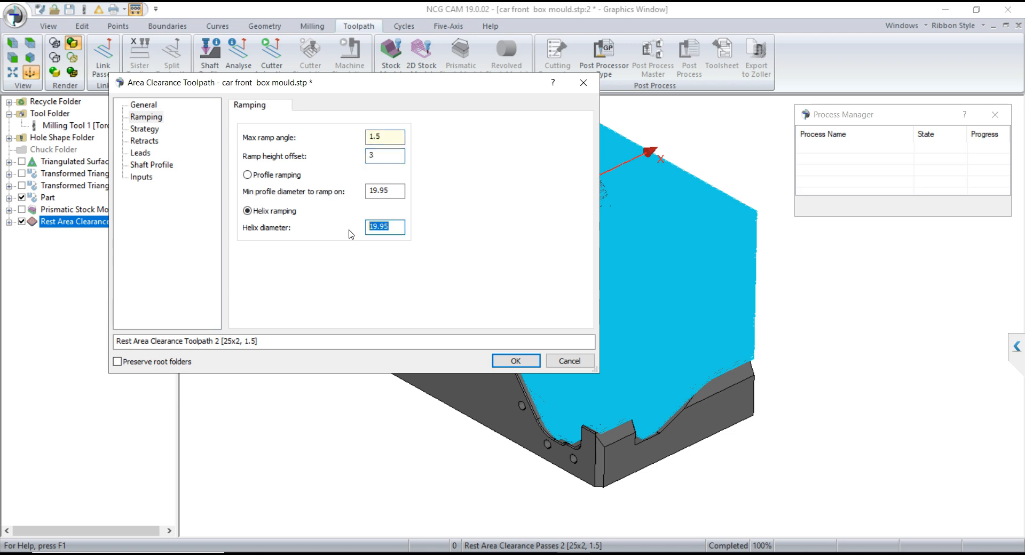
# Set the vertical lead-in to 5, review the remaining link settings, and generate the area clearance toolpath.
pyautogui.click(150, 131)
pyautogui.click(147, 141)
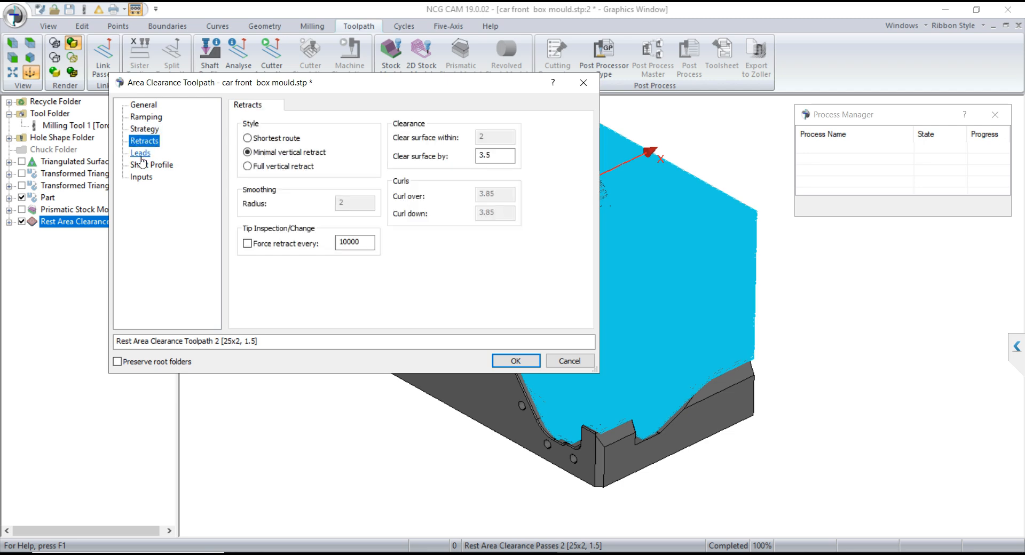
pyautogui.click(140, 153)
pyautogui.doubleClick(481, 137)
pyautogui.write('5')
pyautogui.press('Tab')
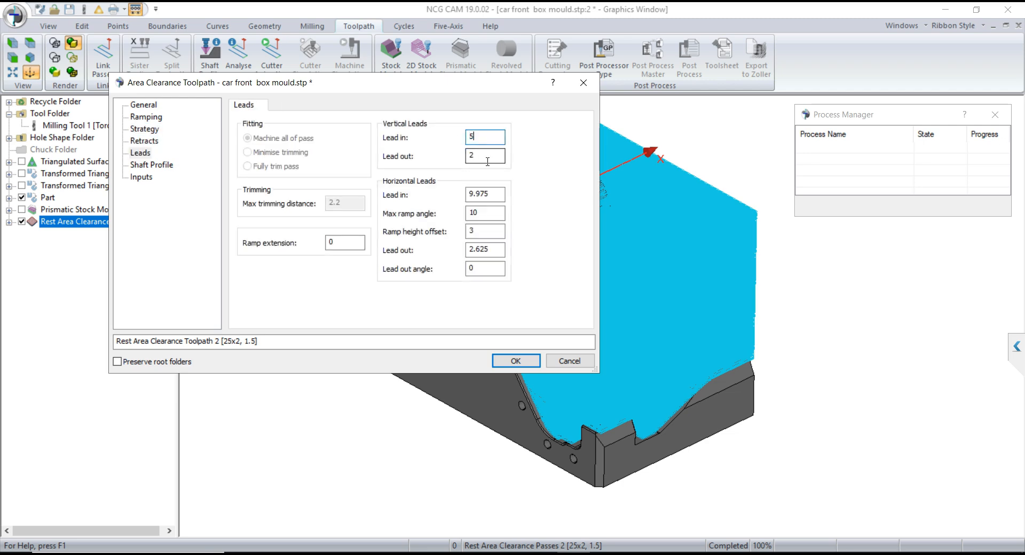
pyautogui.click(147, 165)
pyautogui.click(141, 177)
pyautogui.click(515, 362)
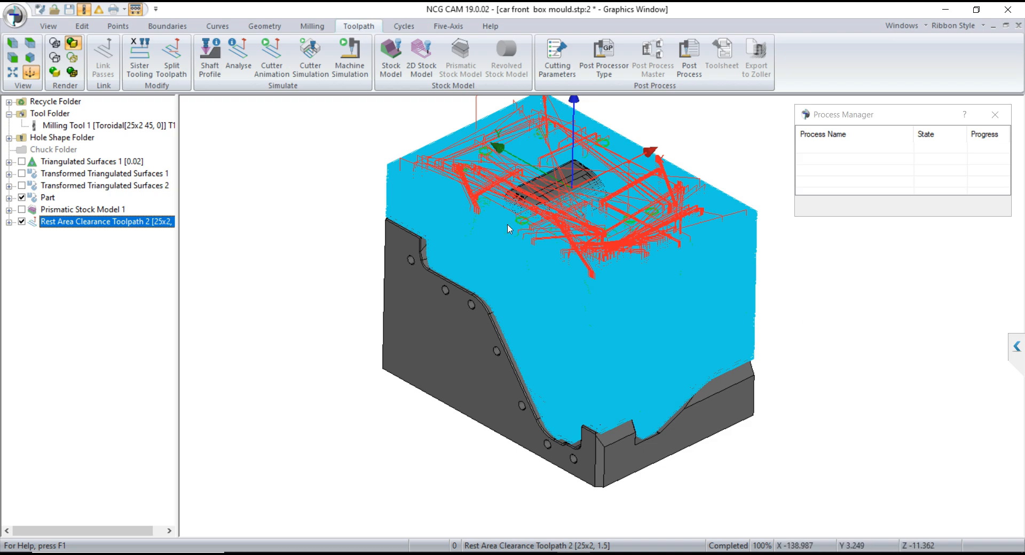
# Hide Part and examine the linked area clearance toolpath from different directions.
pyautogui.moveTo(662, 349); pyautogui.dragTo(587, 305, button='middle')
pyautogui.moveTo(601, 303); pyautogui.dragTo(861, 396)
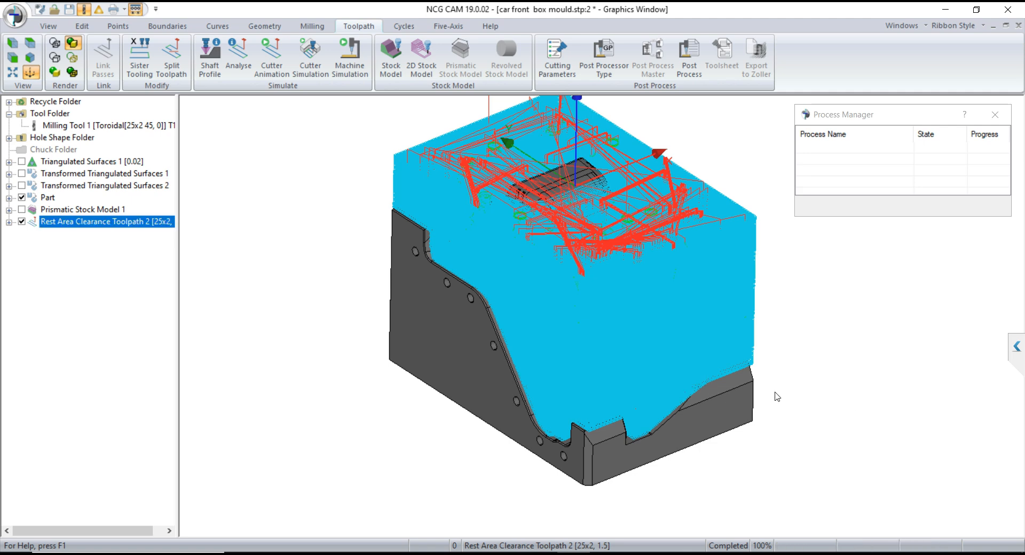
pyautogui.click(47, 197)
pyautogui.press('space')
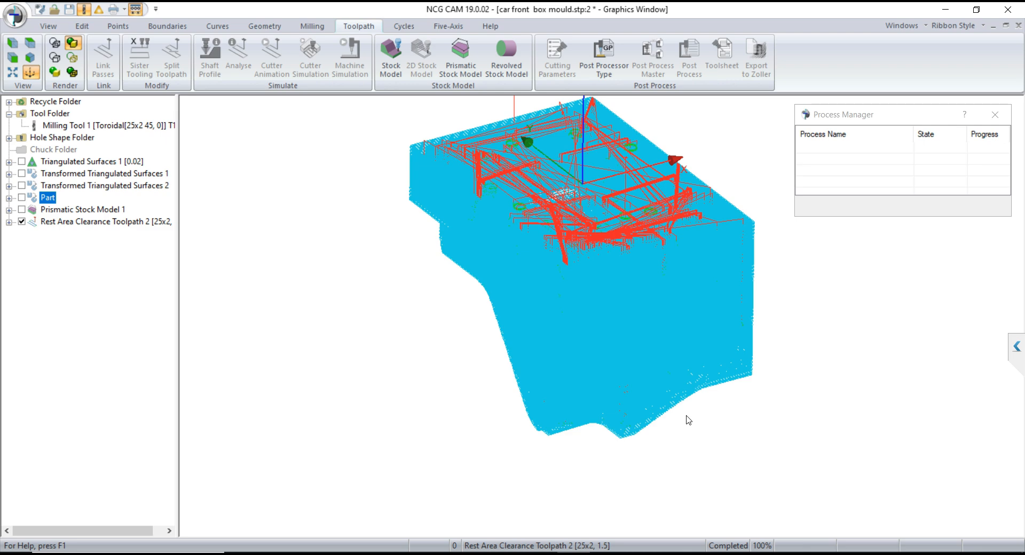
pyautogui.hotkey('ctrl', '3')
pyautogui.moveTo(707, 425); pyautogui.dragTo(350, 291)
pyautogui.moveTo(642, 352); pyautogui.dragTo(498, 322, button='middle')
pyautogui.click(79, 210)
pyautogui.click(79, 220)
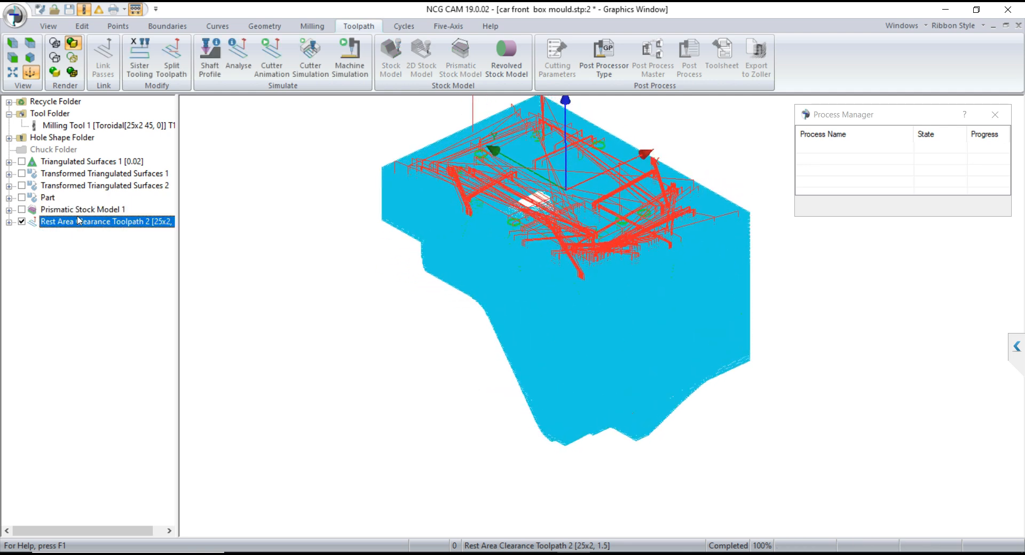
pyautogui.rightClick(79, 220)
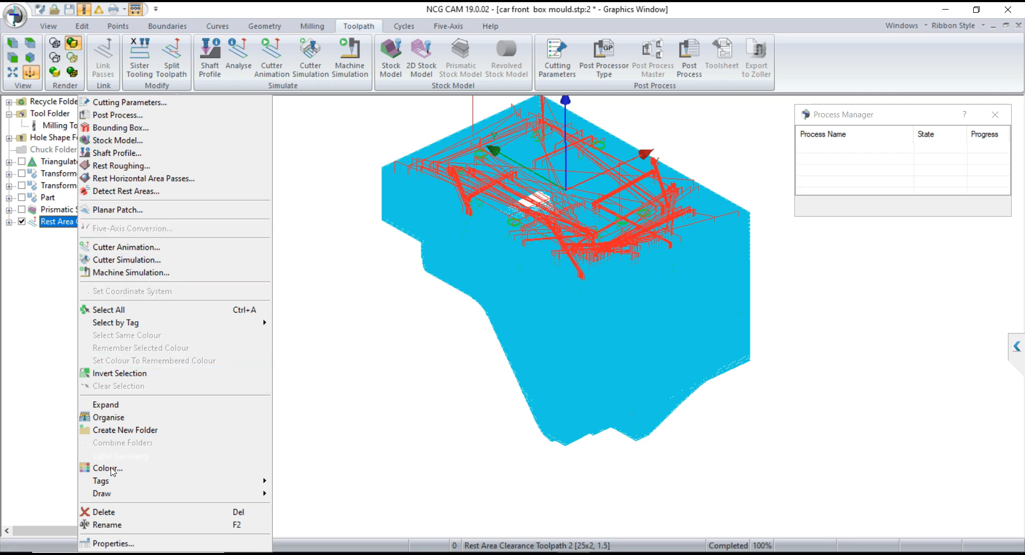
pyautogui.click(111, 543)
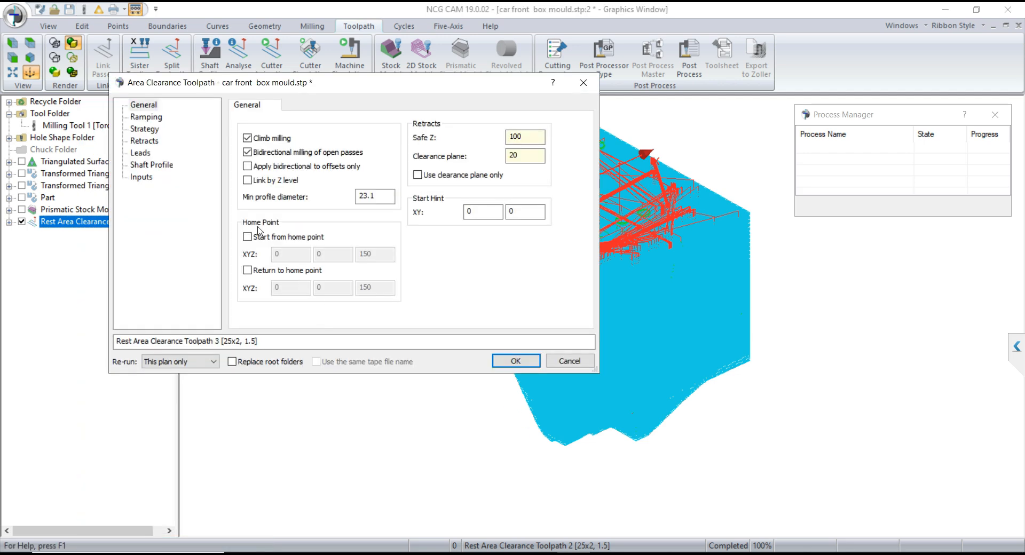
pyautogui.click(571, 360)
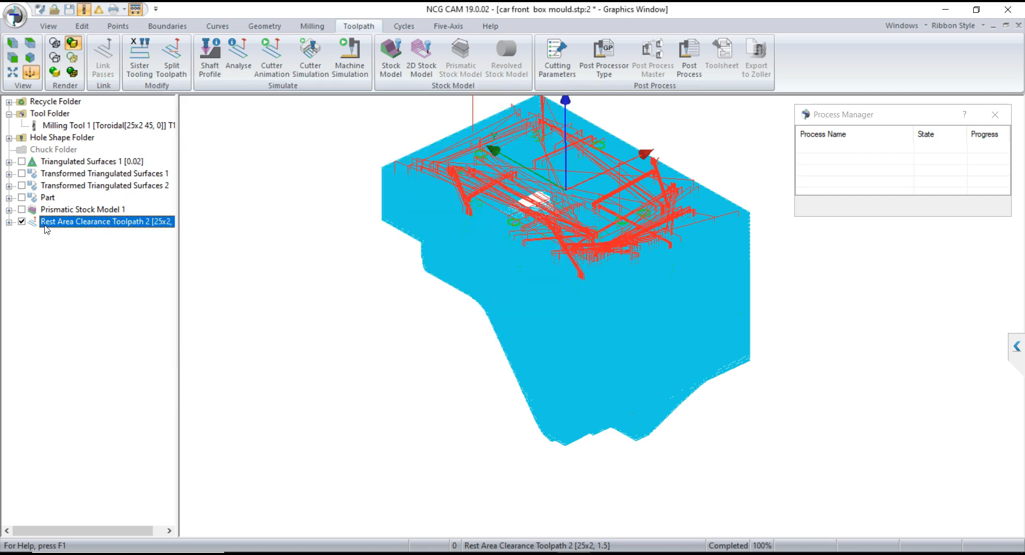
# Edit the properties of Rest Area Clearance Passes 2 inside the toolpath, set the stepdown to 2 and re-run this plan only.
pyautogui.click(10, 221)
pyautogui.click(75, 237)
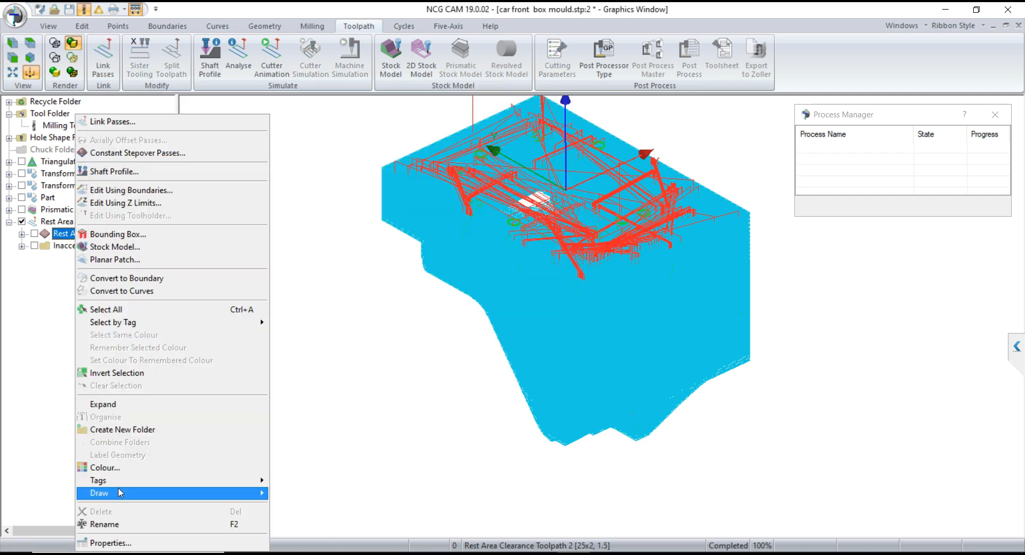
pyautogui.click(123, 543)
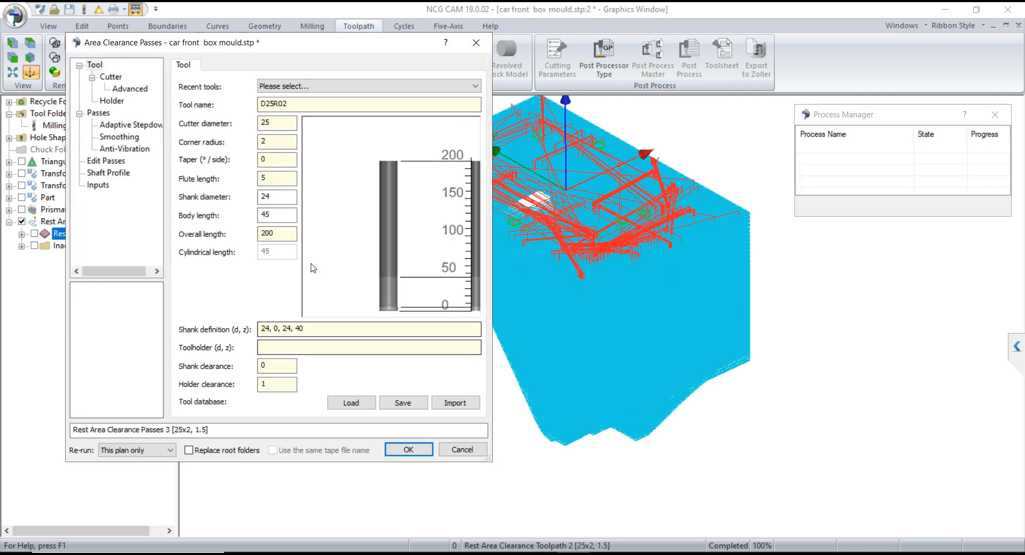
pyautogui.click(98, 112)
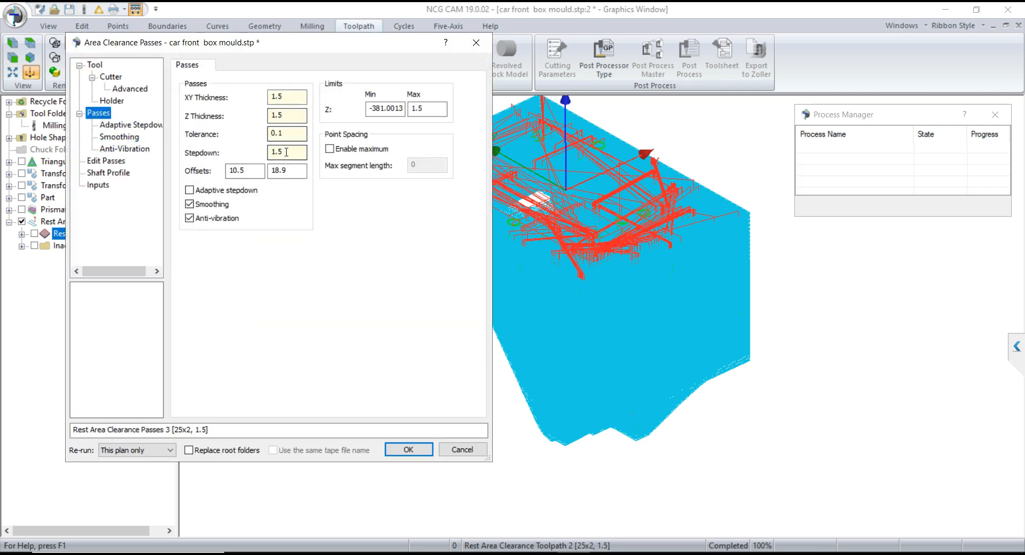
pyautogui.moveTo(287, 152); pyautogui.dragTo(247, 159)
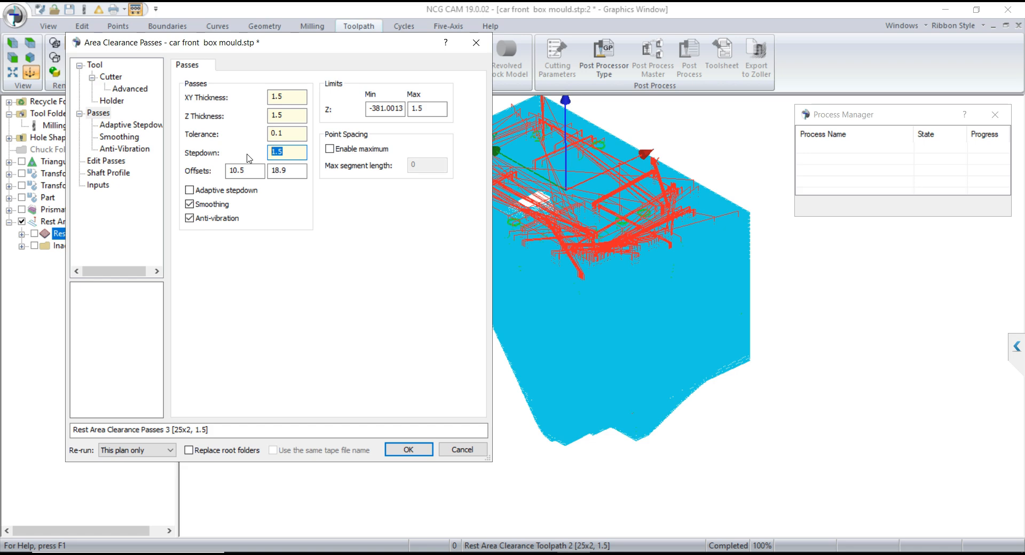
pyautogui.write('2')
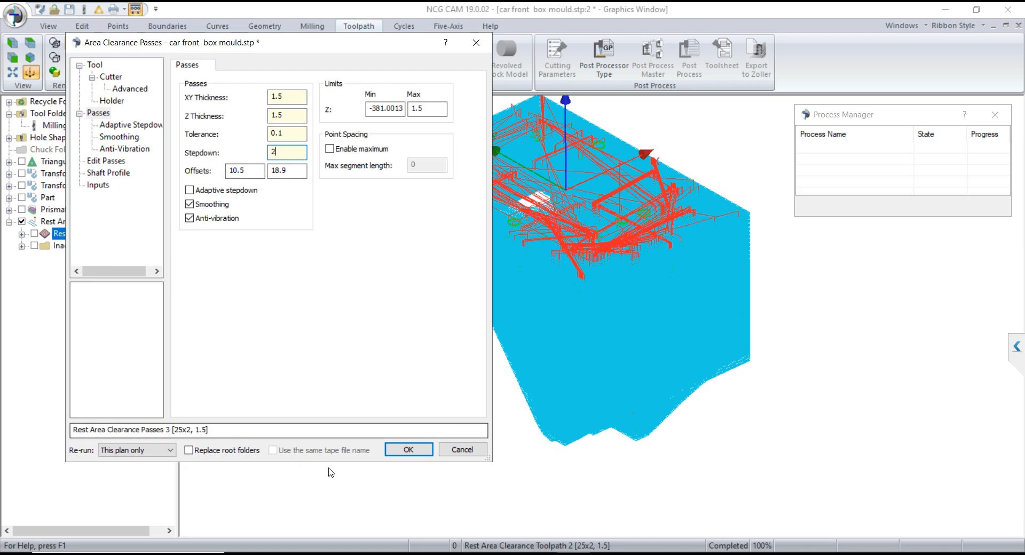
pyautogui.click(408, 451)
pyautogui.click(376, 286)
pyautogui.click(374, 286)
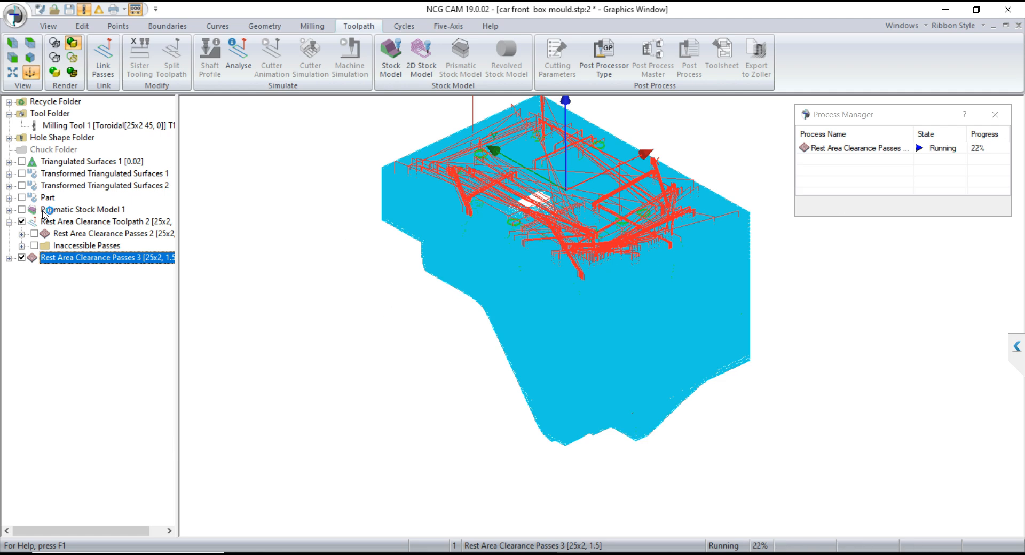
# Hide and collapse Rest Area Clearance Toolpath 2, and examine the Z levels of Rest Area Clearance Passes 3 from the side.
pyautogui.click(22, 222)
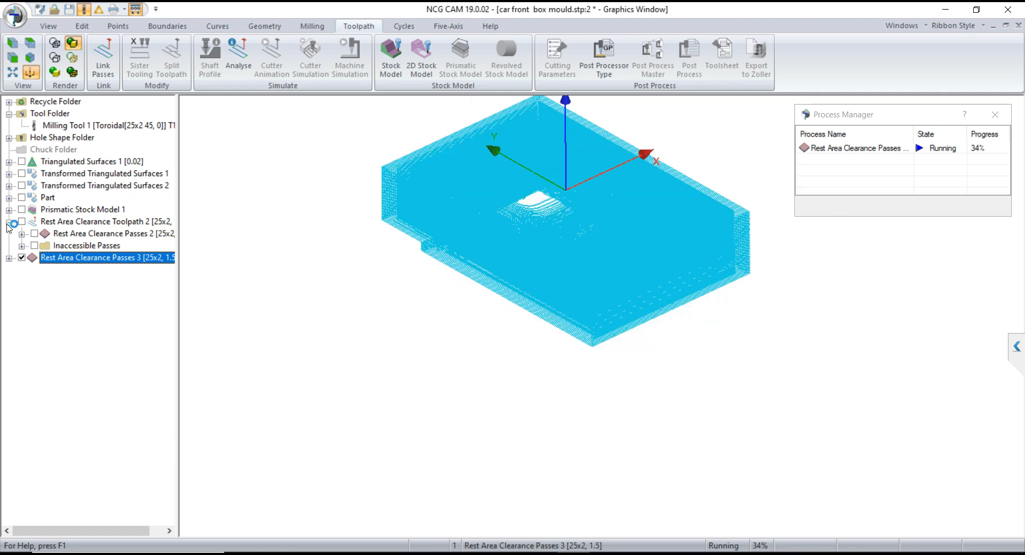
pyautogui.click(9, 222)
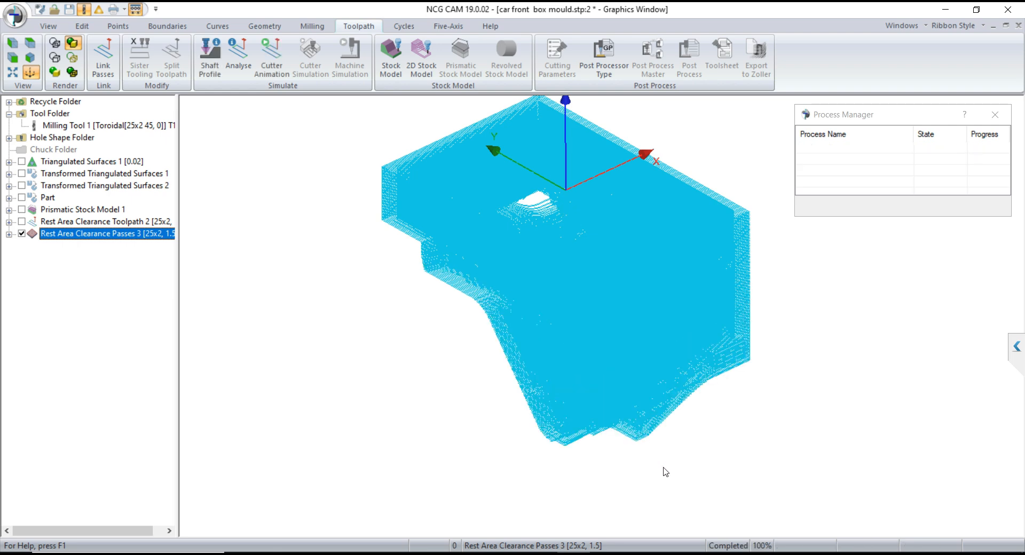
pyautogui.scroll(2, 623, 466)
pyautogui.moveTo(593, 443); pyautogui.dragTo(663, 436)
pyautogui.scroll(-1, 636, 381)
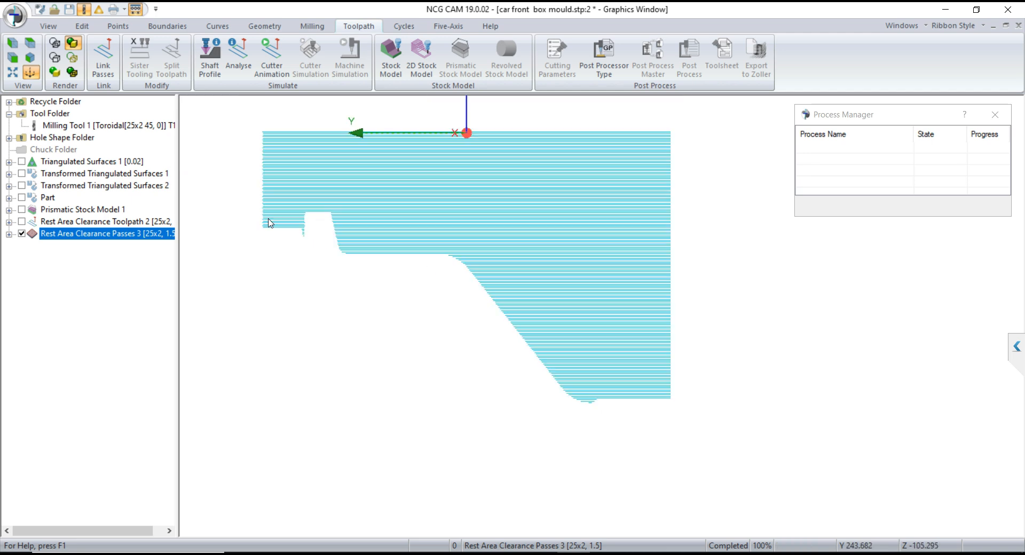
pyautogui.scroll(3, 269, 223)
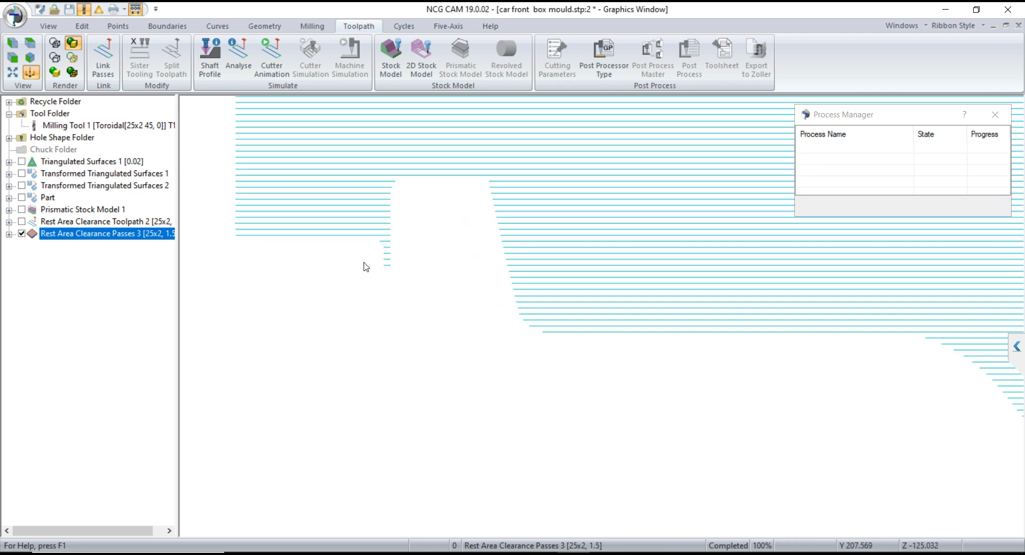
# Examine the short passes beside the notch in Rest Area Clearance Passes 3 from several directions and check them against Part.
pyautogui.scroll(2, 366, 267)
pyautogui.moveTo(427, 283); pyautogui.dragTo(359, 228)
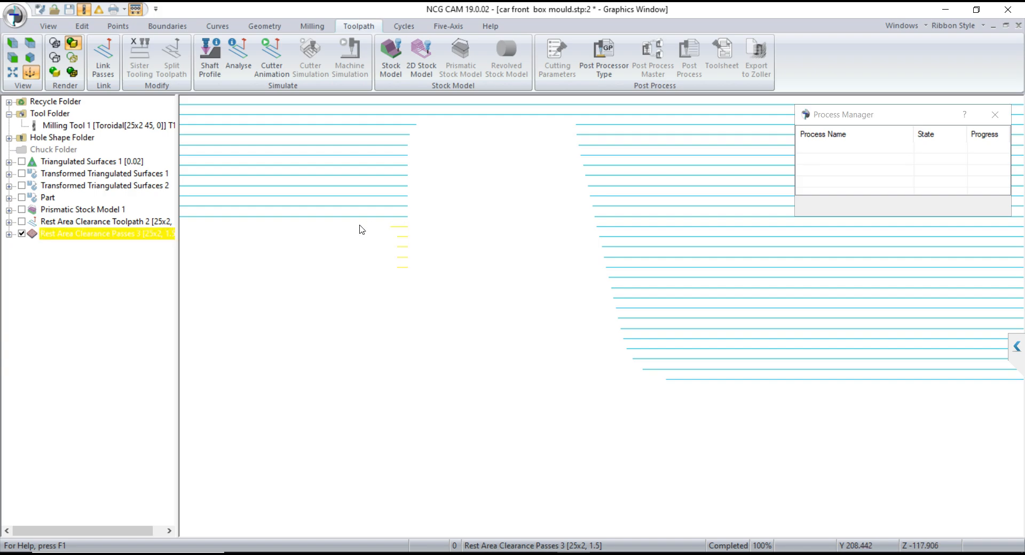
pyautogui.moveTo(420, 308); pyautogui.dragTo(528, 308, button='middle')
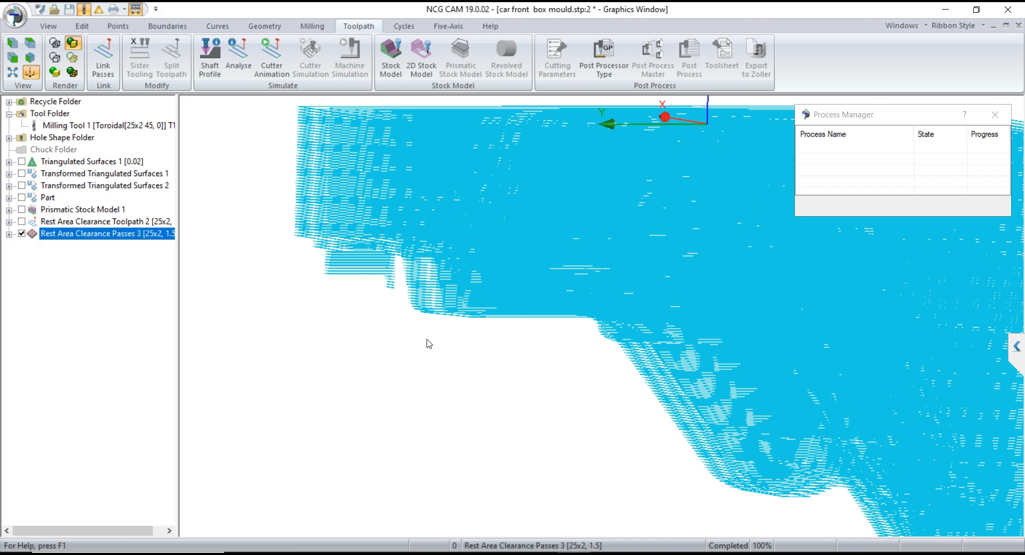
pyautogui.moveTo(428, 343); pyautogui.dragTo(377, 288, button='middle')
pyautogui.scroll(2, 411, 283)
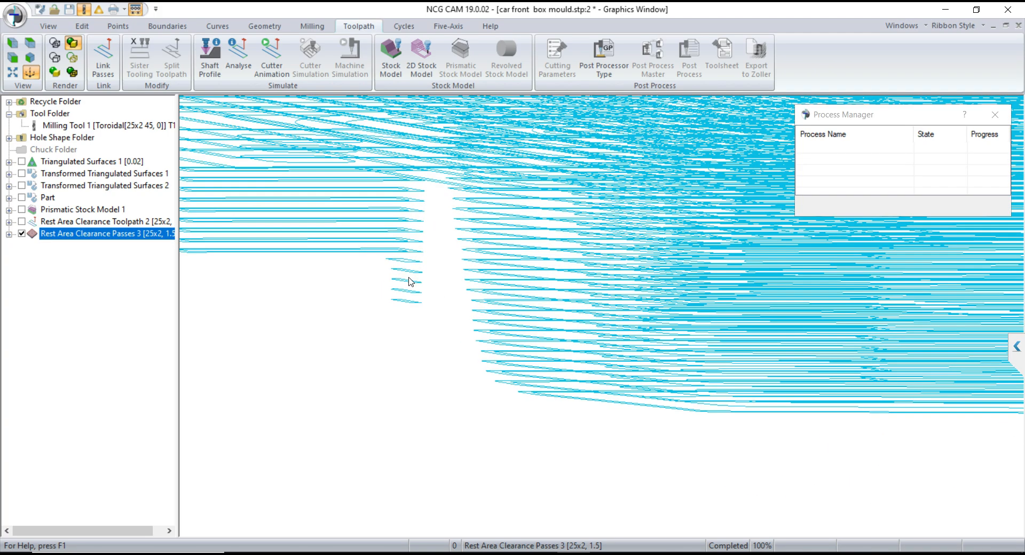
pyautogui.scroll(-3, 410, 281)
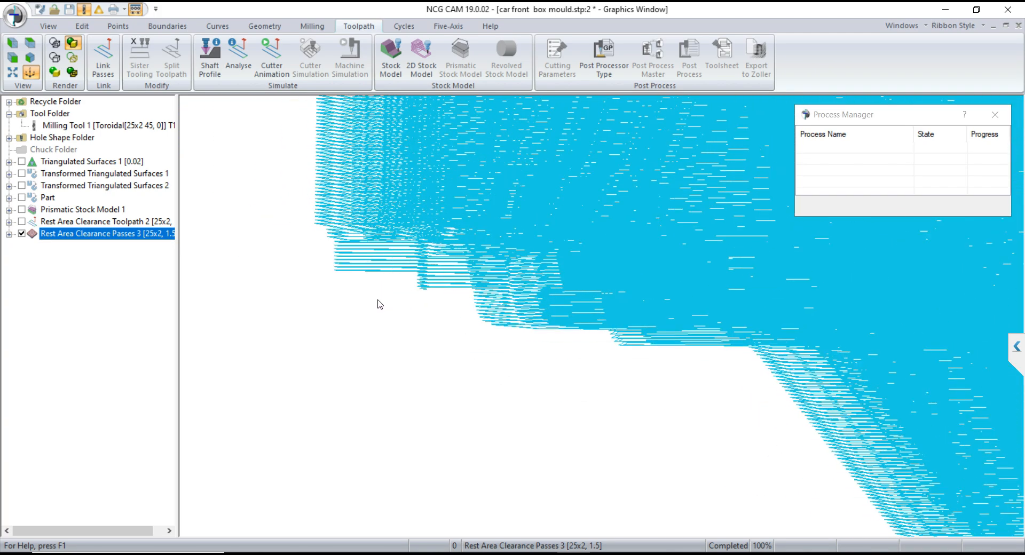
pyautogui.click(22, 198)
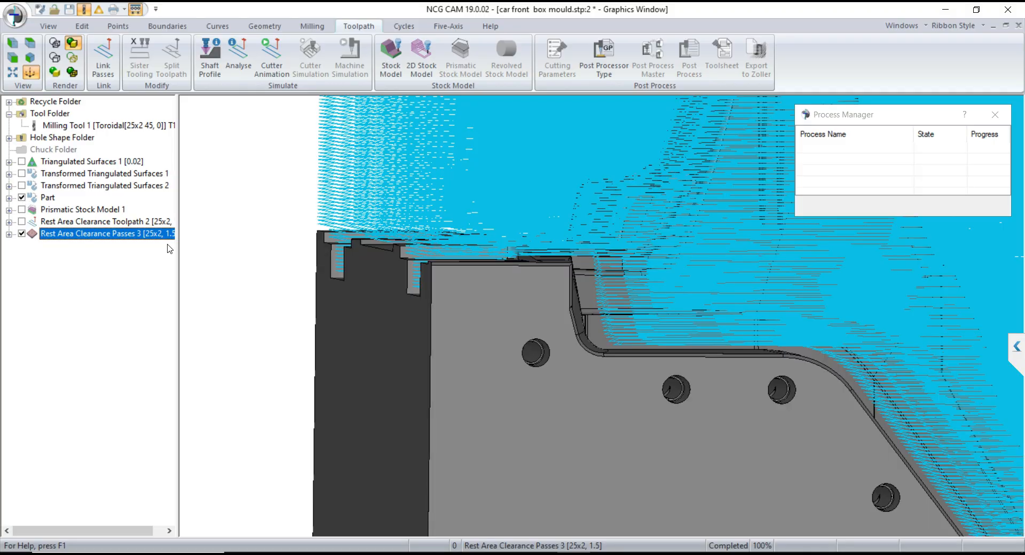
pyautogui.scroll(2, 464, 293)
pyautogui.scroll(3, 564, 310)
pyautogui.moveTo(564, 311); pyautogui.dragTo(369, 289, button='middle')
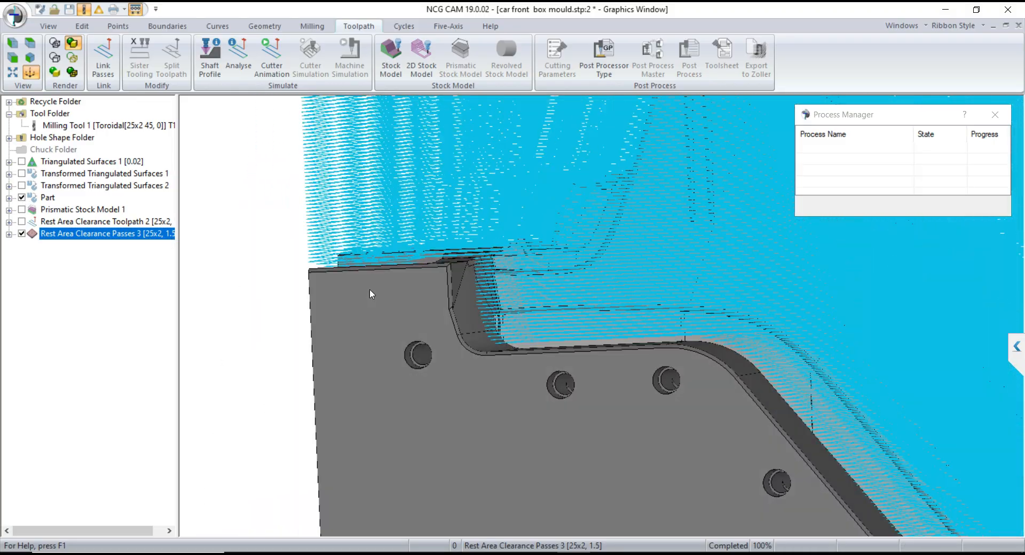
pyautogui.scroll(-4, 371, 289)
pyautogui.moveTo(899, 482); pyautogui.dragTo(606, 327, button='middle')
pyautogui.click(21, 199)
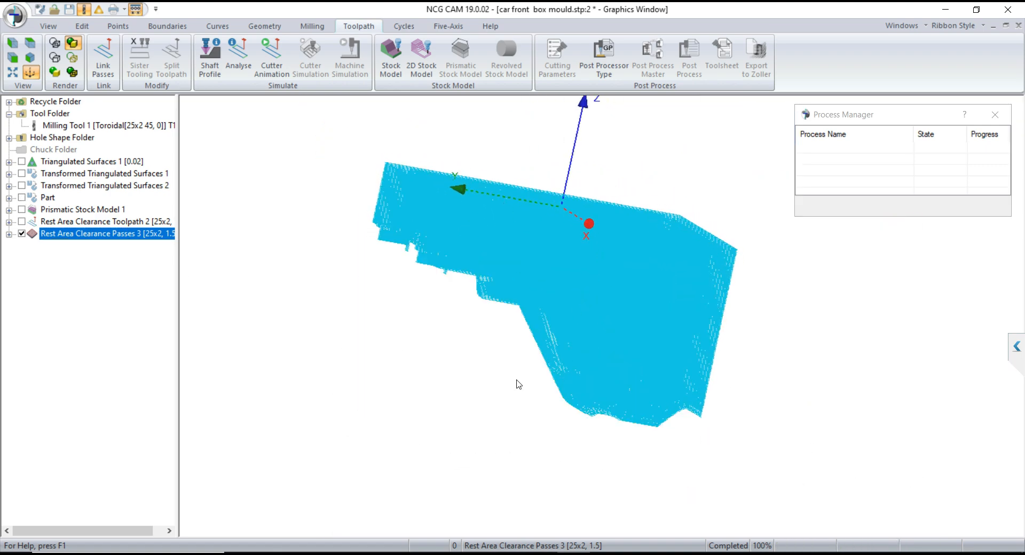
# Viewing along X, delete all passes of Rest Area Clearance Passes 3 below the start of the long sloping wall.
pyautogui.scroll(-3, 517, 383)
pyautogui.press('x')
pyautogui.scroll(3, 525, 391)
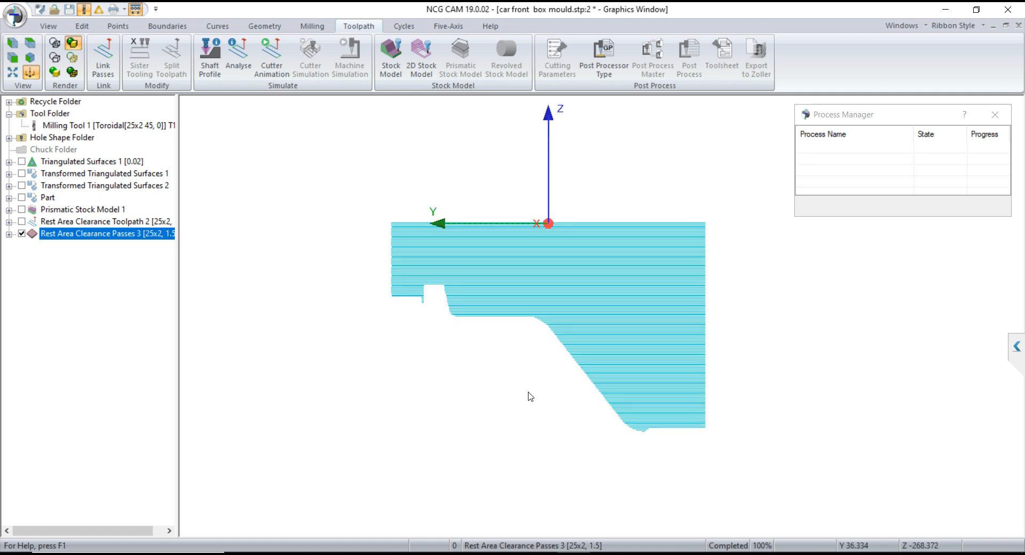
pyautogui.moveTo(777, 457); pyautogui.dragTo(492, 330)
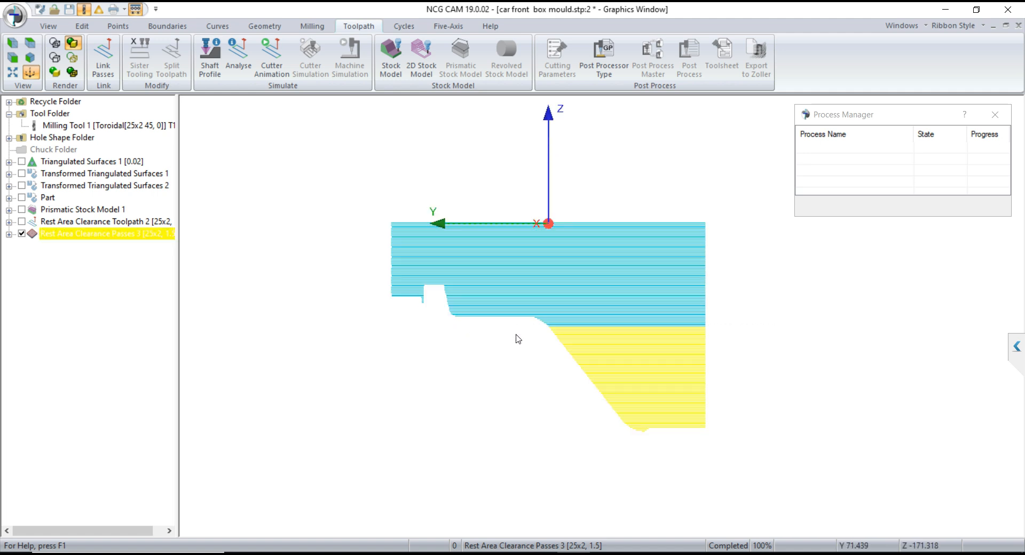
pyautogui.rightClick(629, 354)
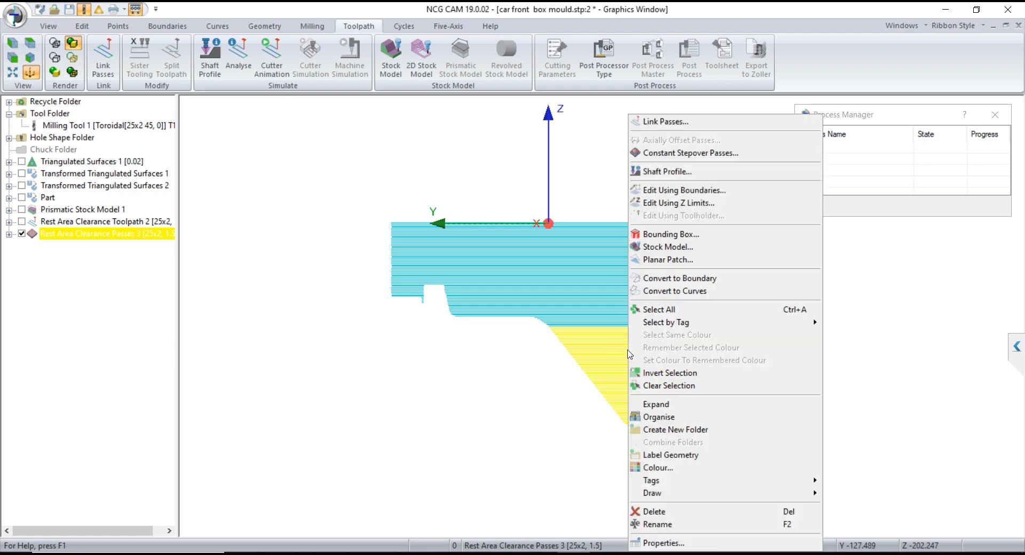
pyautogui.click(664, 512)
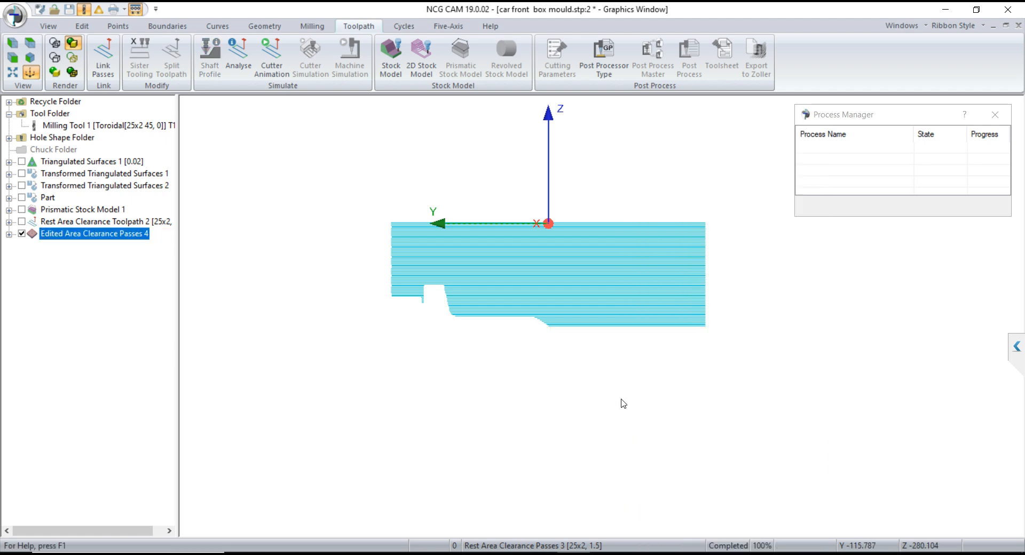
# Delete the short passes hanging below the outer ledge beside the notch in the edited area clearance passes.
pyautogui.scroll(4, 424, 336)
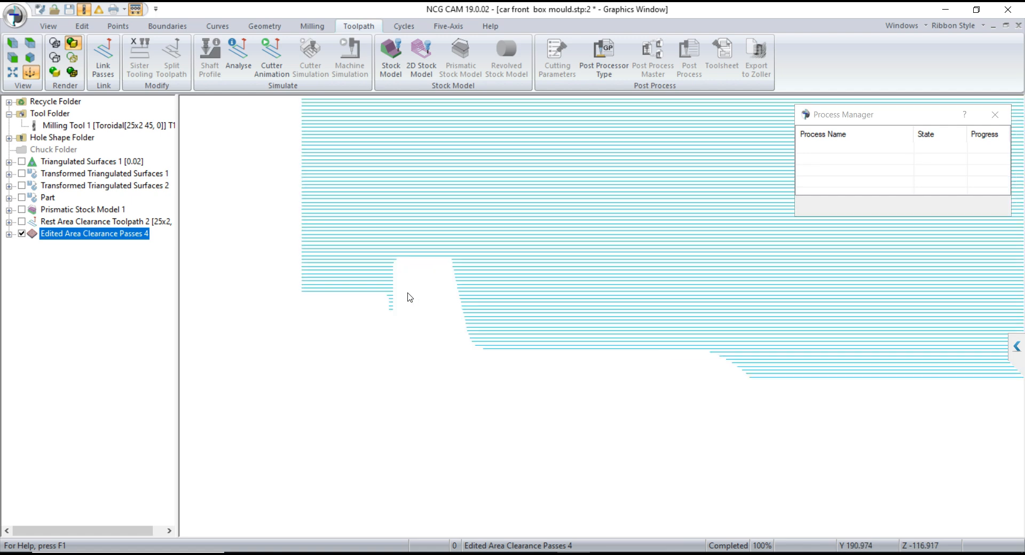
pyautogui.moveTo(422, 335); pyautogui.dragTo(236, 293)
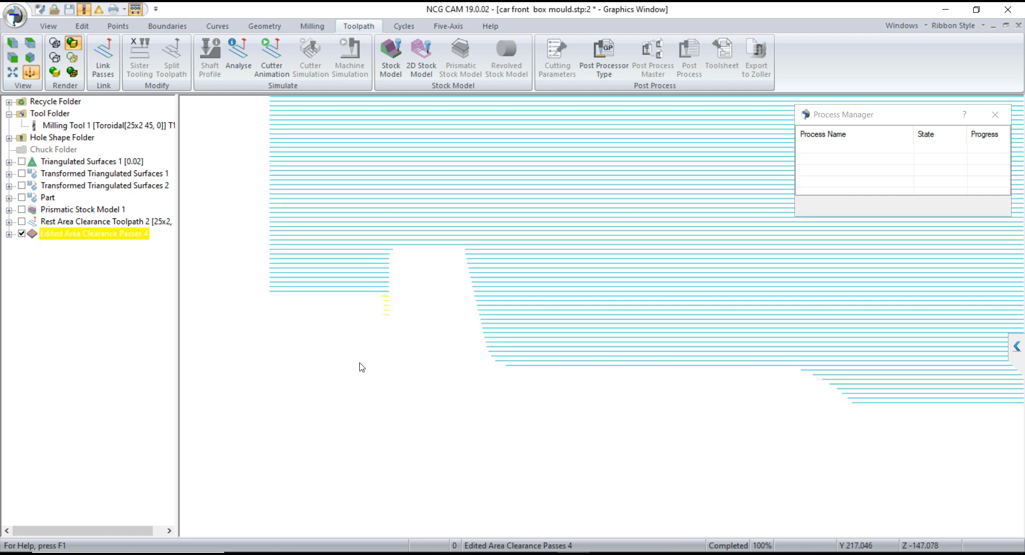
pyautogui.rightClick(368, 367)
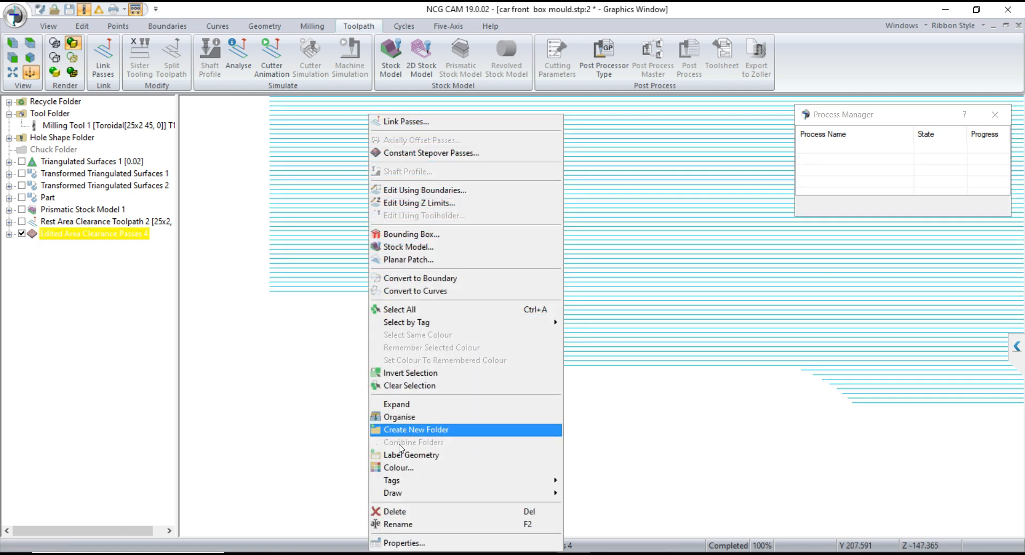
pyautogui.click(408, 507)
# Delete the passes lying below the flat ledge level, including the ones still left behind the first selection.
pyautogui.moveTo(900, 417); pyautogui.dragTo(429, 312)
pyautogui.scroll(5, 579, 382)
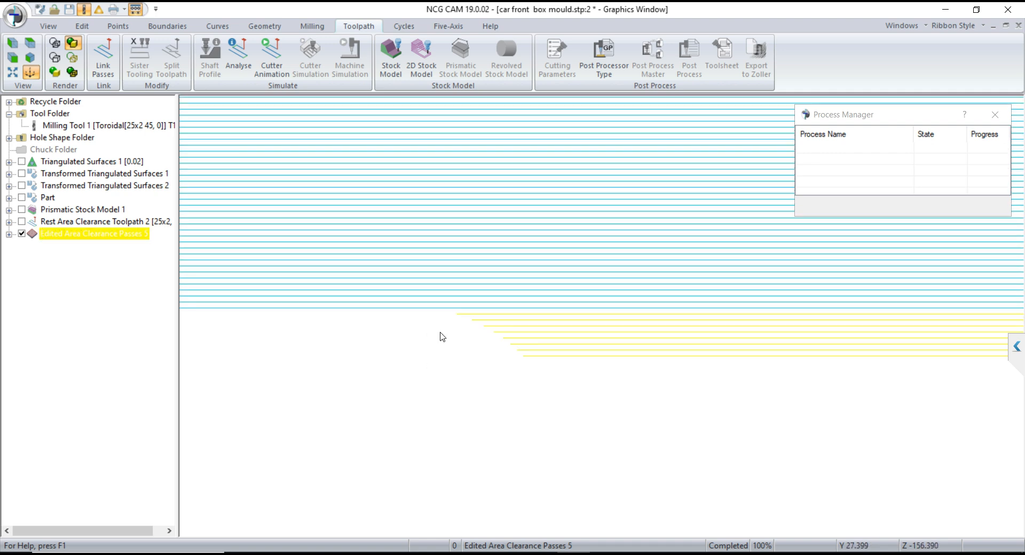
pyautogui.rightClick(470, 498)
pyautogui.click(502, 509)
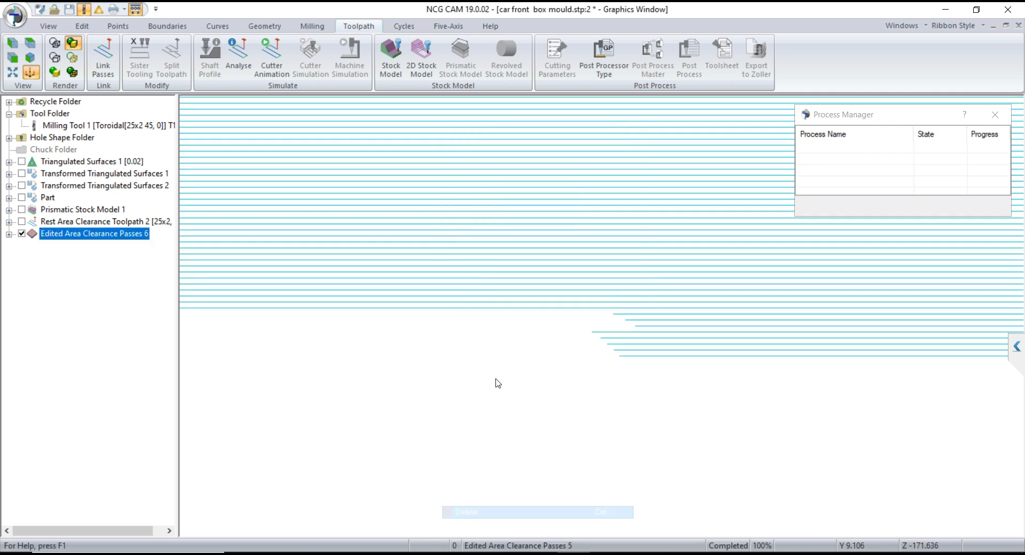
pyautogui.moveTo(831, 400); pyautogui.dragTo(525, 354)
pyautogui.rightClick(542, 365)
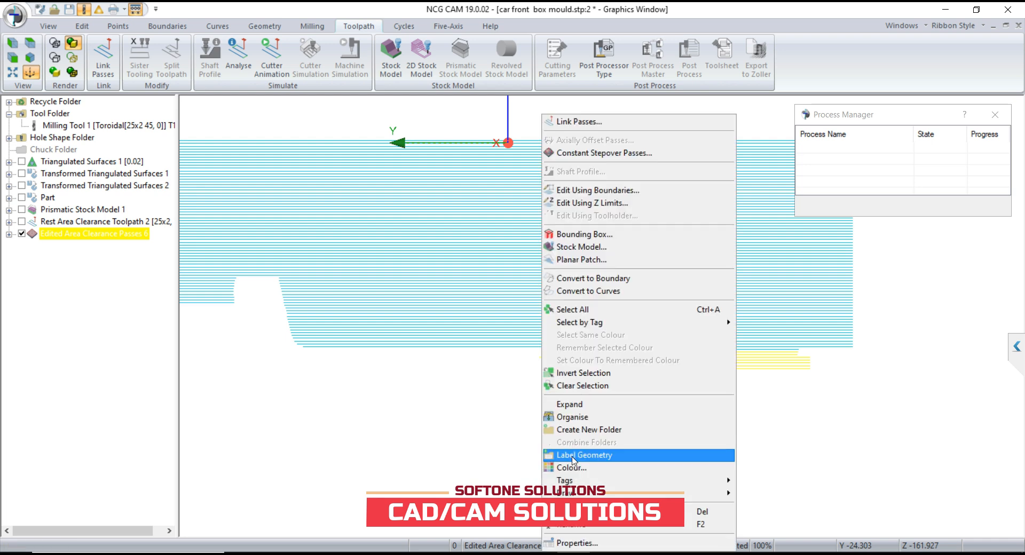
pyautogui.click(574, 513)
# Delete the leftover partial-length passes just below the lowest full-width level, so the edited passes end at that level.
pyautogui.scroll(2, 799, 350)
pyautogui.scroll(1, 799, 352)
pyautogui.moveTo(807, 363); pyautogui.dragTo(769, 358)
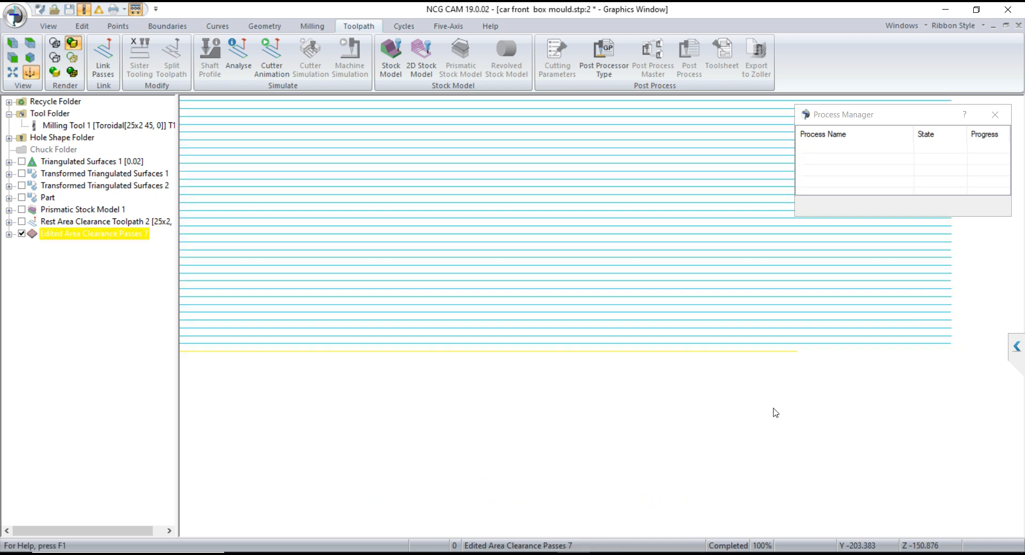
pyautogui.rightClick(771, 376)
pyautogui.click(795, 513)
pyautogui.scroll(-2, 642, 366)
pyautogui.scroll(1, 642, 365)
pyautogui.moveTo(763, 396); pyautogui.dragTo(389, 357)
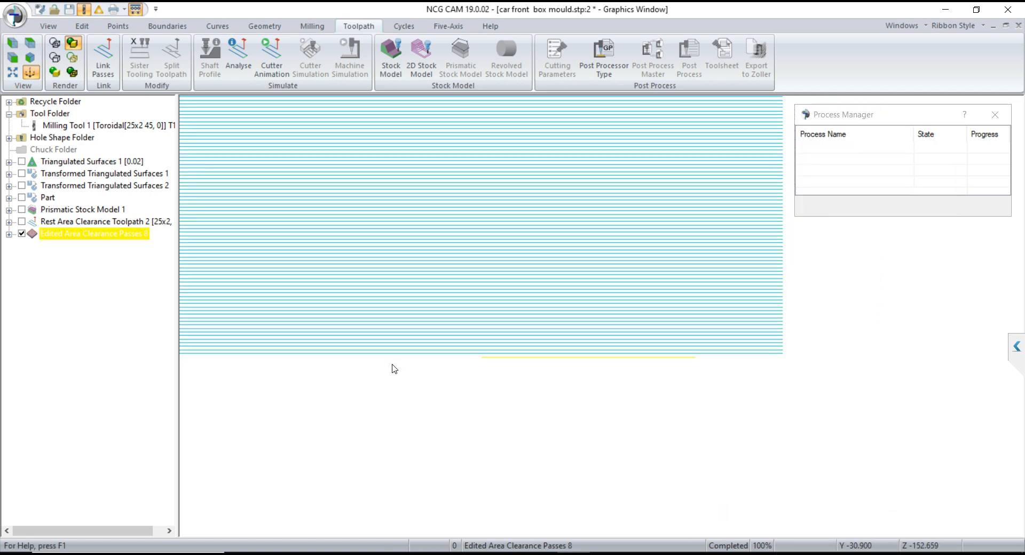
pyautogui.rightClick(479, 403)
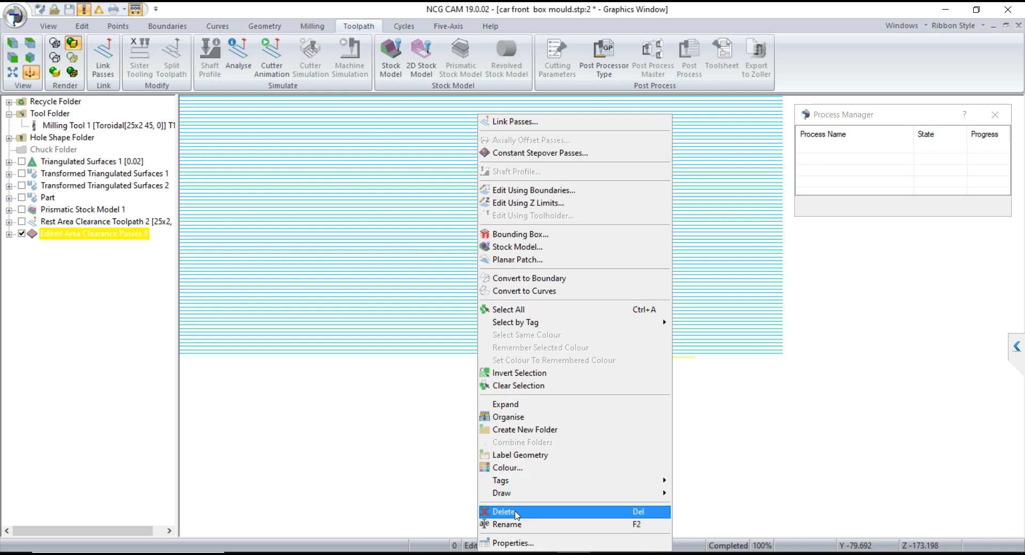
pyautogui.click(528, 513)
# Start linking Edited Area Clearance Passes 9 with bidirectional milling of open passes, safe Z 100 and clearance plane 20.
pyautogui.scroll(-2, 637, 378)
pyautogui.moveTo(641, 378); pyautogui.dragTo(585, 297, button='middle')
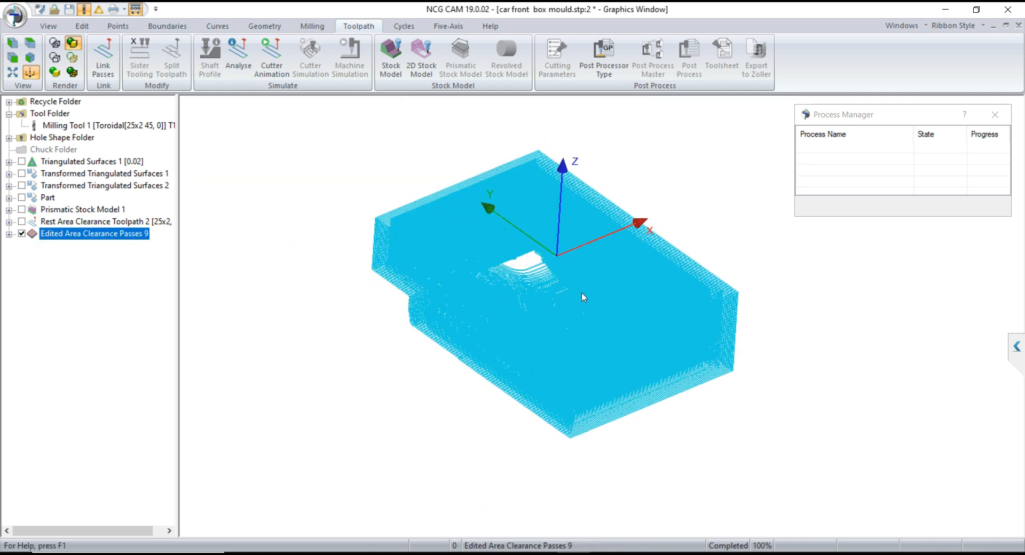
pyautogui.rightClick(123, 239)
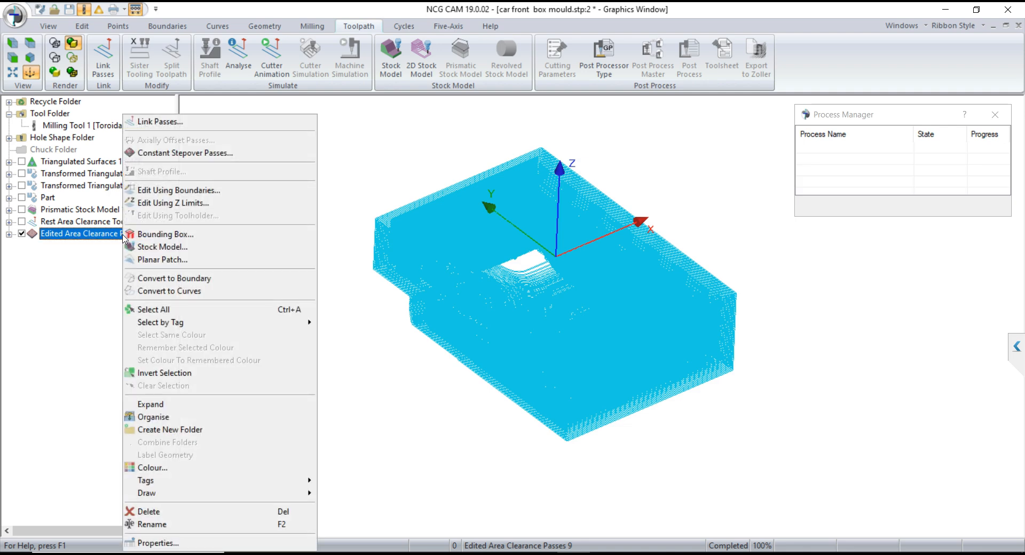
pyautogui.click(138, 119)
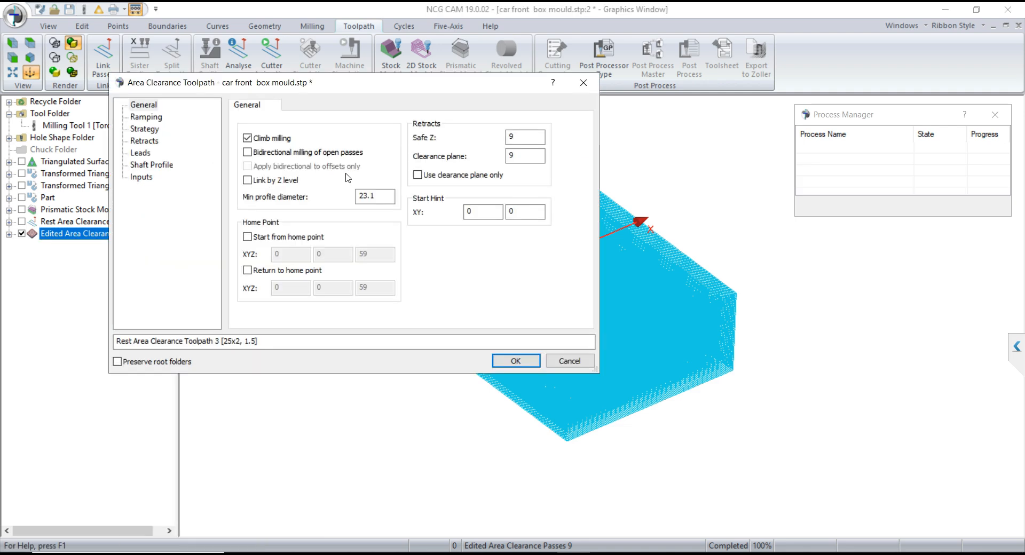
pyautogui.click(247, 152)
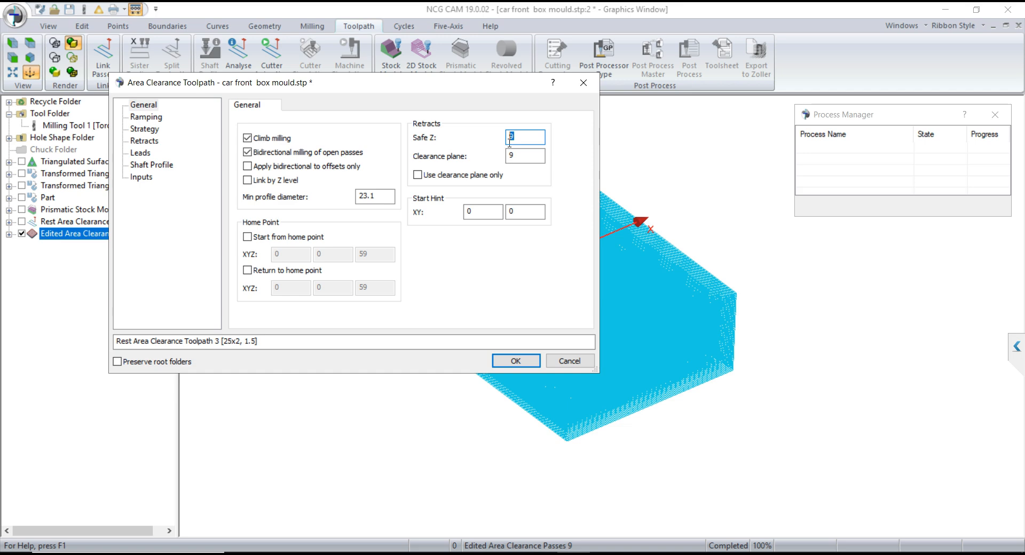
# Set the maximum ramp angle to 1.5 and generate the area clearance toolpath from the edited passes.
pyautogui.click(146, 116)
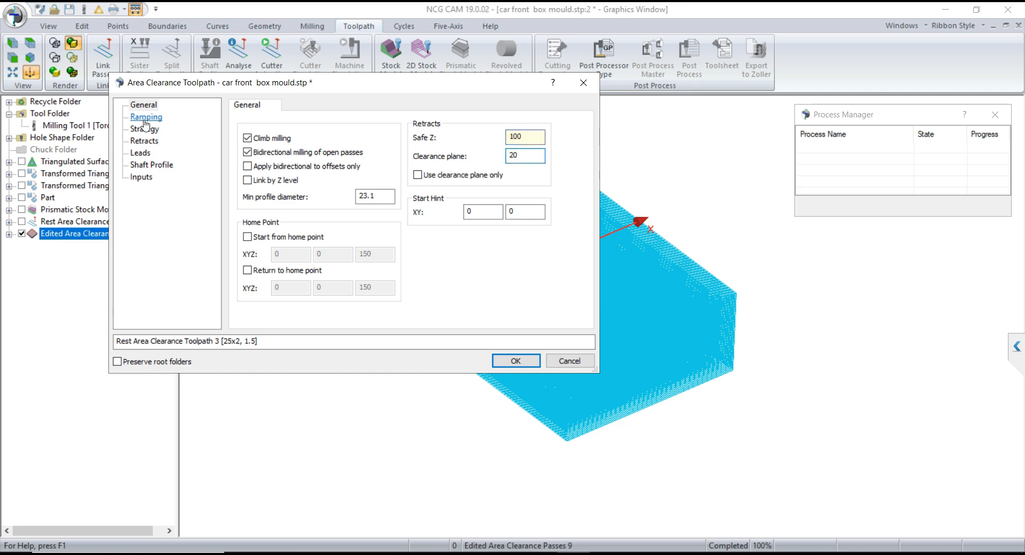
pyautogui.doubleClick(381, 140)
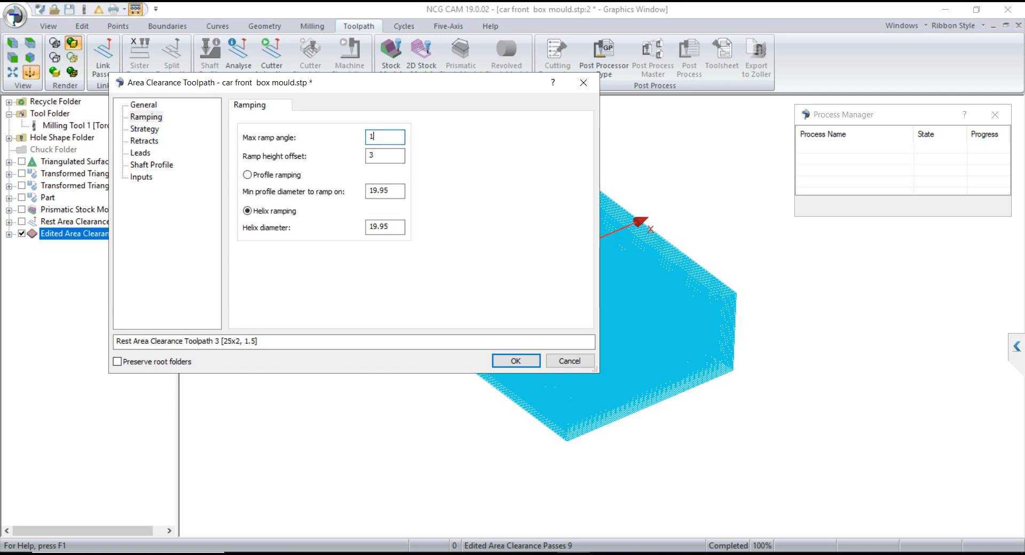
pyautogui.write('1.5')
pyautogui.click(515, 361)
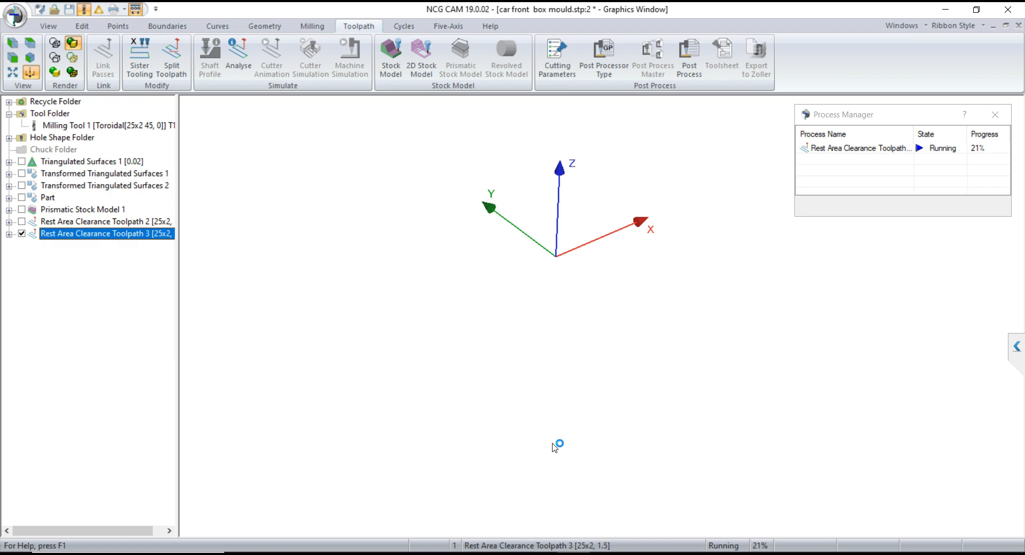
pyautogui.moveTo(604, 464); pyautogui.dragTo(570, 320, button='middle')
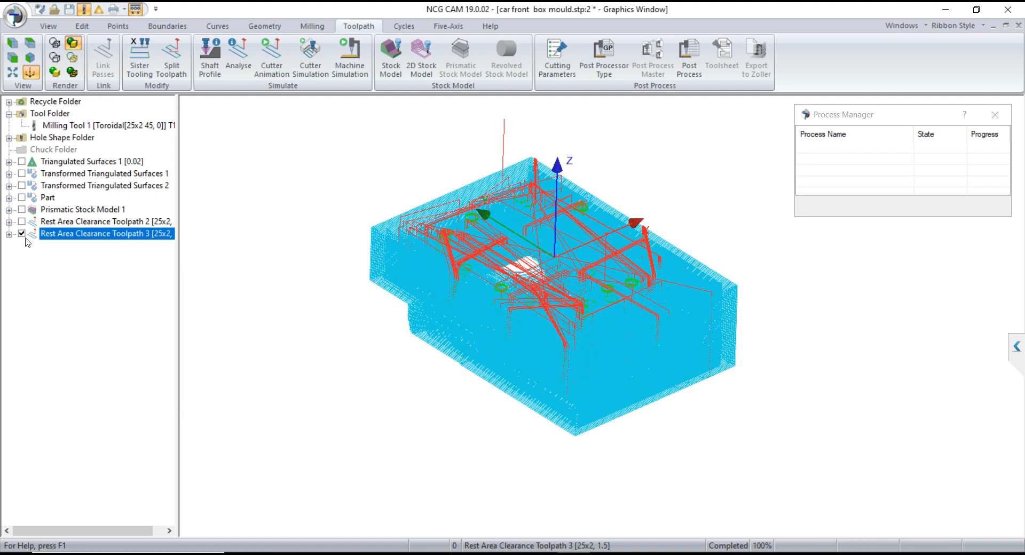
# Check Part inside Prismatic Stock Model 1, and display Part with only Rest Area Clearance Toolpath 2.
pyautogui.click(21, 234)
pyautogui.click(22, 210)
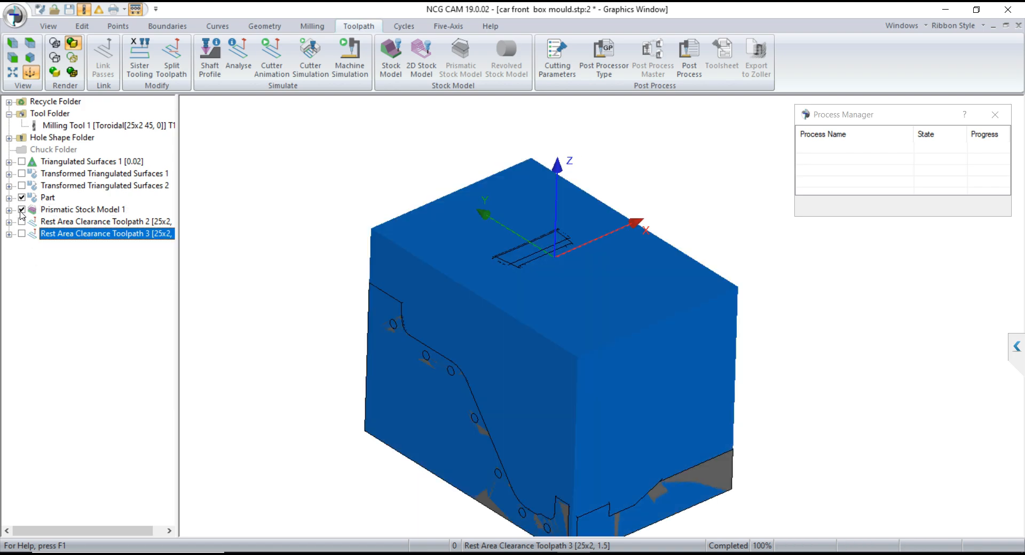
pyautogui.scroll(-2, 528, 322)
pyautogui.moveTo(515, 305)
pyautogui.mouseDown(button='middle')
pyautogui.moveTo(539, 318)
pyautogui.moveTo(529, 315)
pyautogui.mouseUp(button='middle')
pyautogui.click(22, 210)
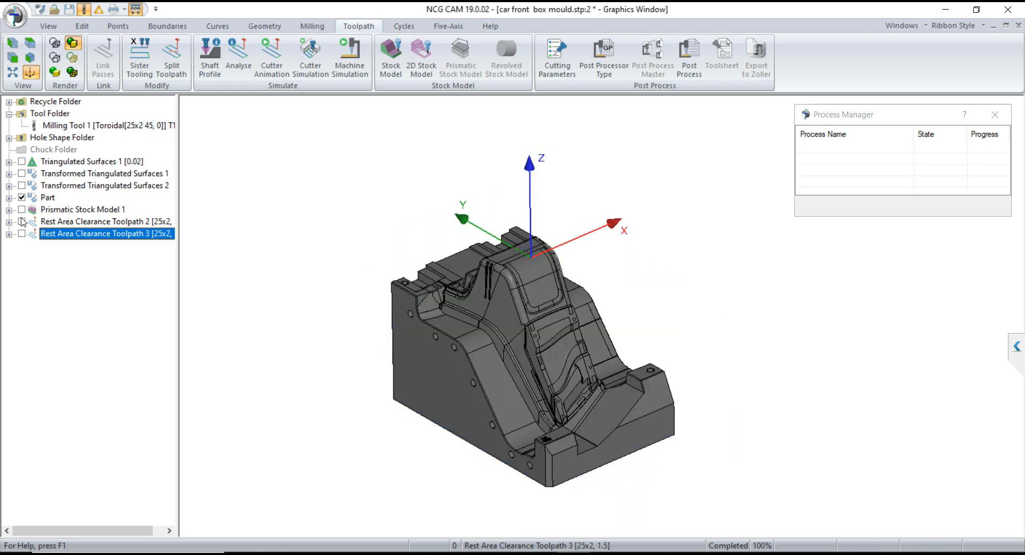
pyautogui.click(22, 222)
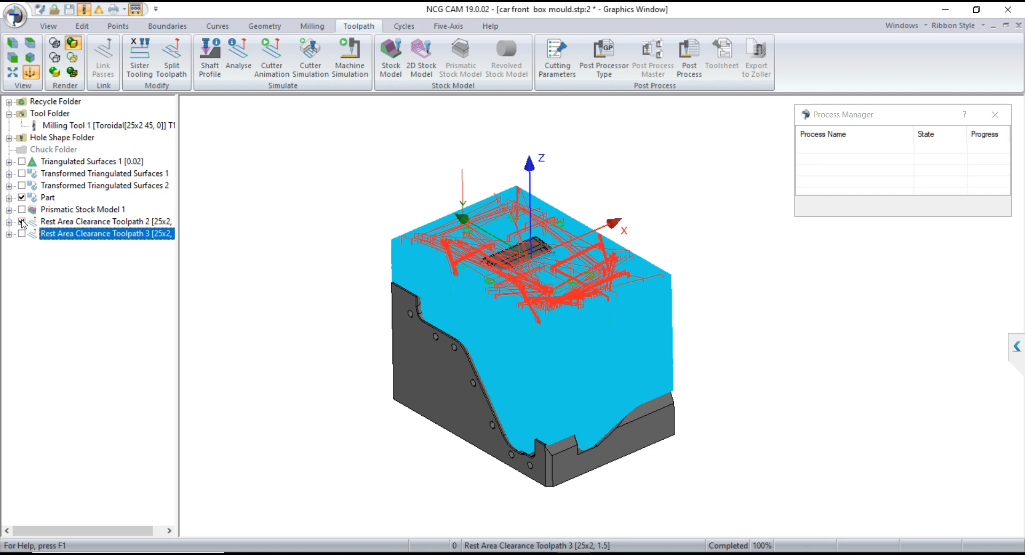
# Calculate a stock model with resolution 1 from Part, Prismatic Stock Model 1 and Rest Area Clearance Toolpath 2.
pyautogui.moveTo(39, 201); pyautogui.dragTo(53, 226)
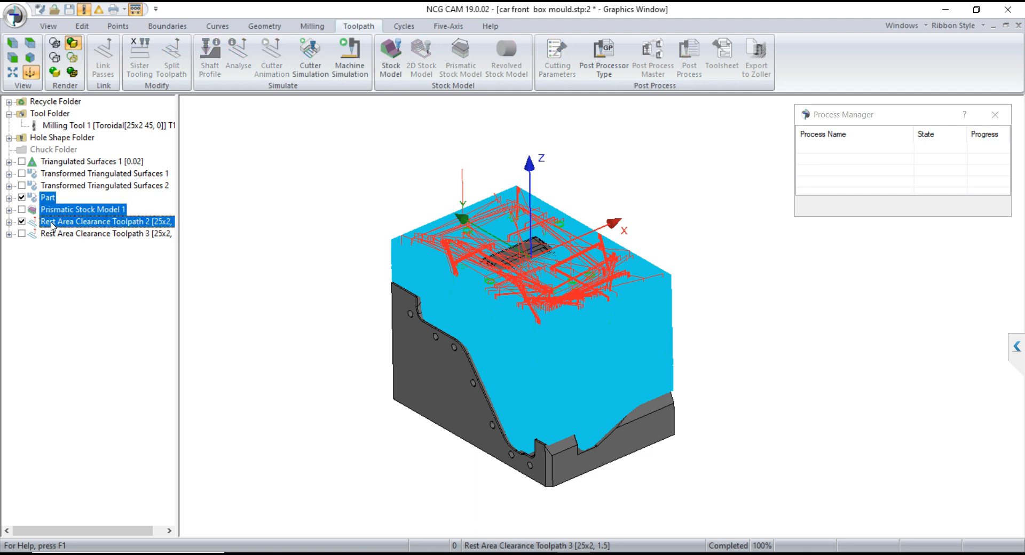
pyautogui.rightClick(52, 226)
pyautogui.click(74, 246)
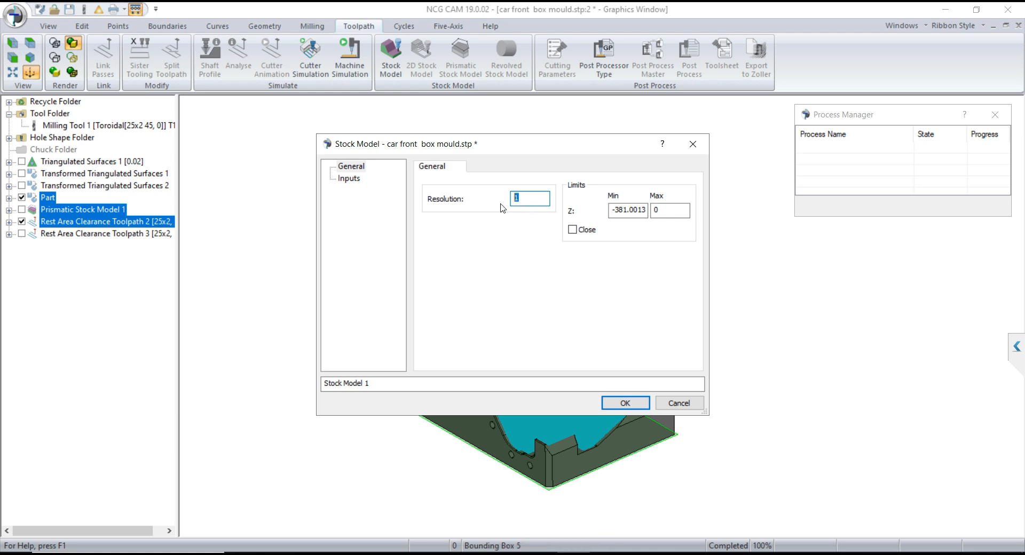
pyautogui.doubleClick(672, 209)
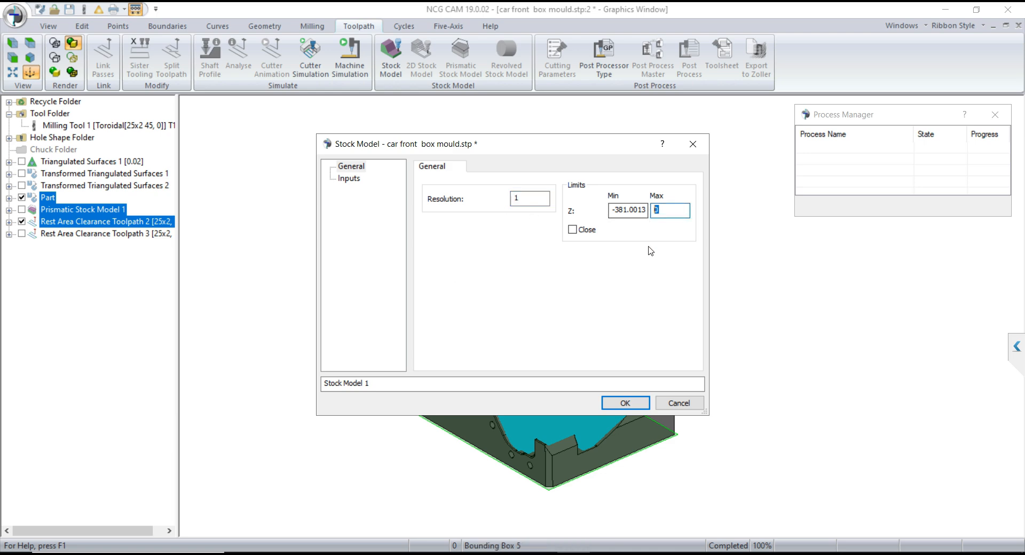
pyautogui.click(625, 403)
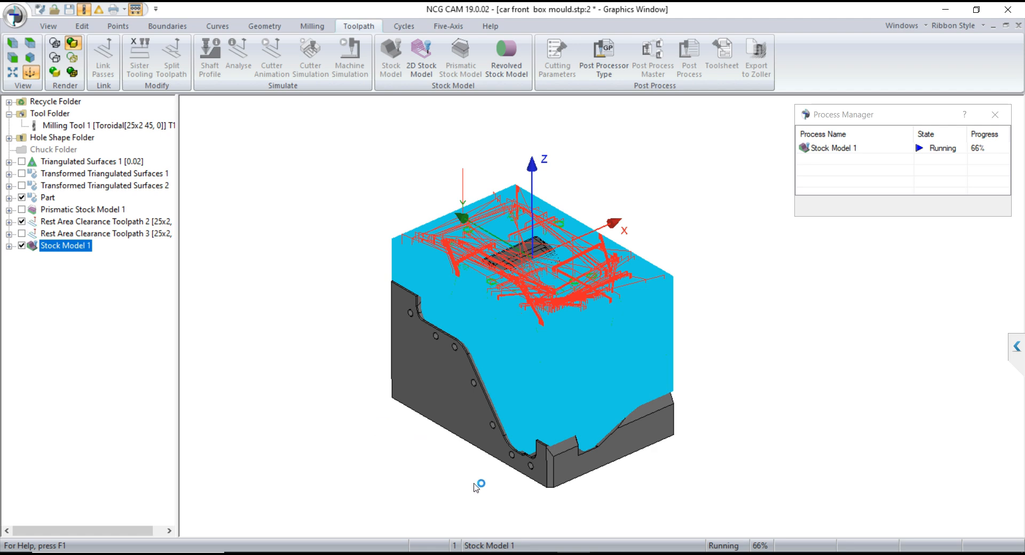
# Hide Rest Area Clearance Toolpath 2 and Stock Model 1 to display Part alone, and inspect its upper area.
pyautogui.moveTo(546, 484); pyautogui.dragTo(564, 484, button='middle')
pyautogui.moveTo(501, 267)
pyautogui.mouseDown(button='middle')
pyautogui.moveTo(511, 272)
pyautogui.moveTo(500, 273)
pyautogui.mouseUp(button='middle')
pyautogui.scroll(3, 530, 341)
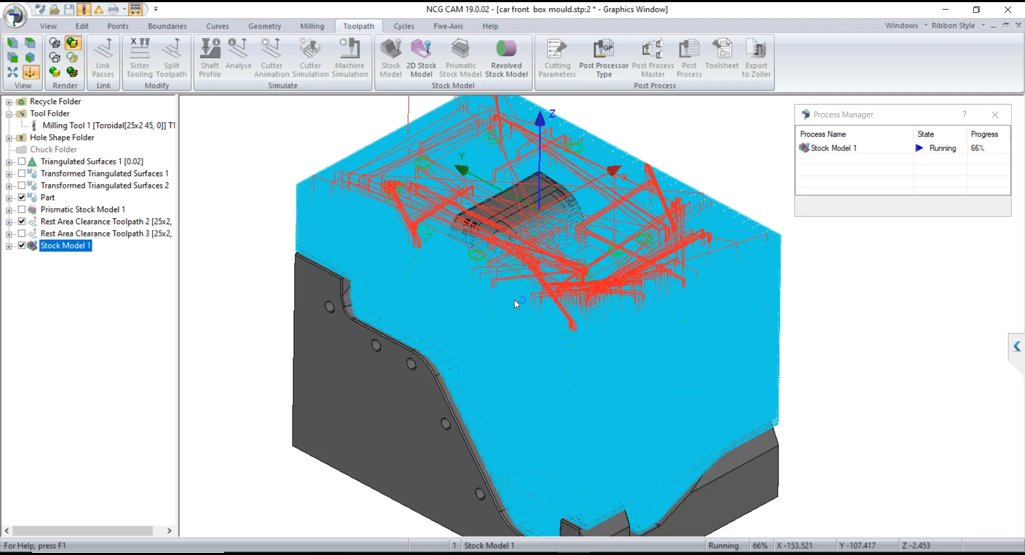
pyautogui.scroll(-2, 521, 293)
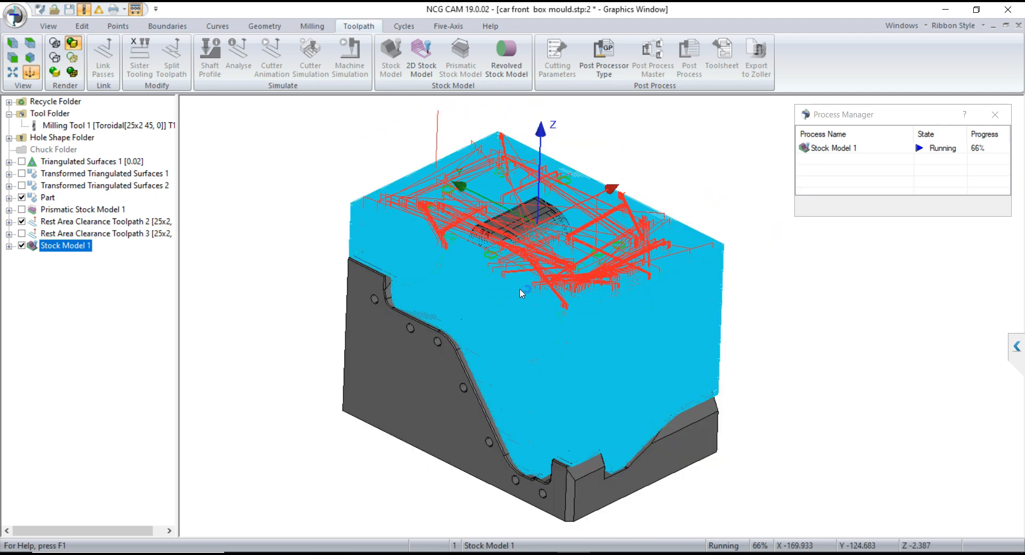
pyautogui.moveTo(546, 352); pyautogui.dragTo(540, 355, button='middle')
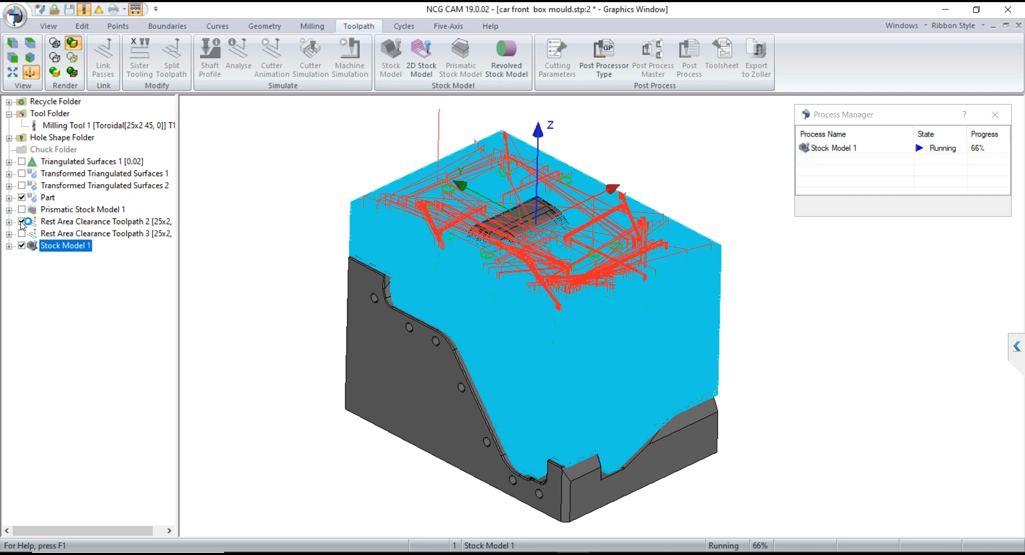
pyautogui.click(22, 221)
pyautogui.click(21, 246)
pyautogui.moveTo(681, 324); pyautogui.dragTo(667, 329, button='middle')
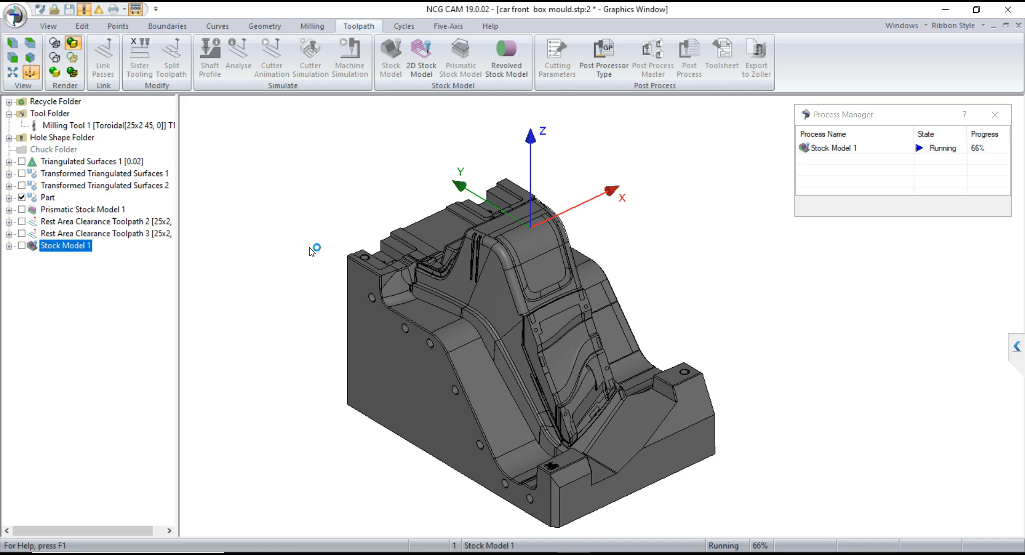
pyautogui.scroll(5, 393, 252)
pyautogui.moveTo(394, 252); pyautogui.dragTo(419, 320, button='middle')
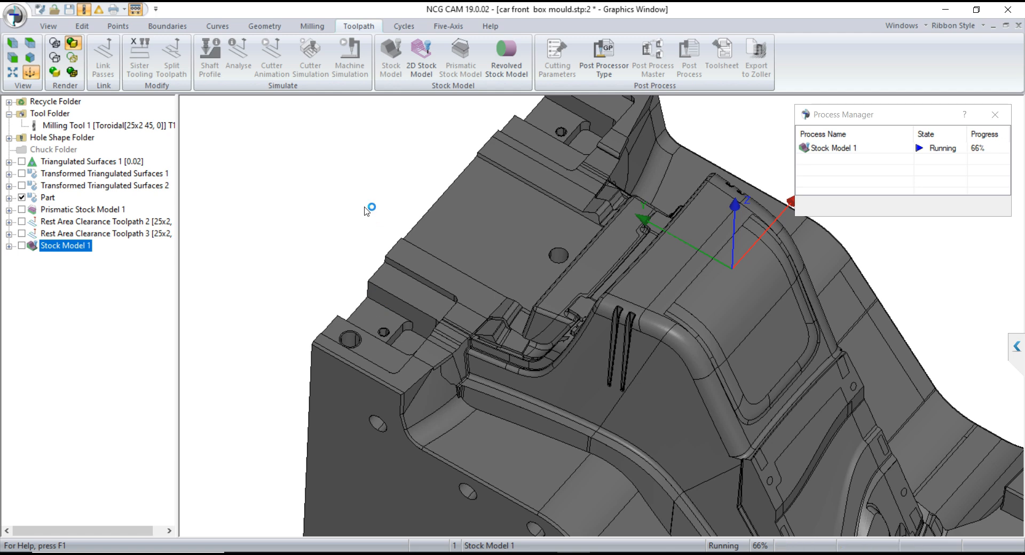
pyautogui.scroll(-3, 366, 210)
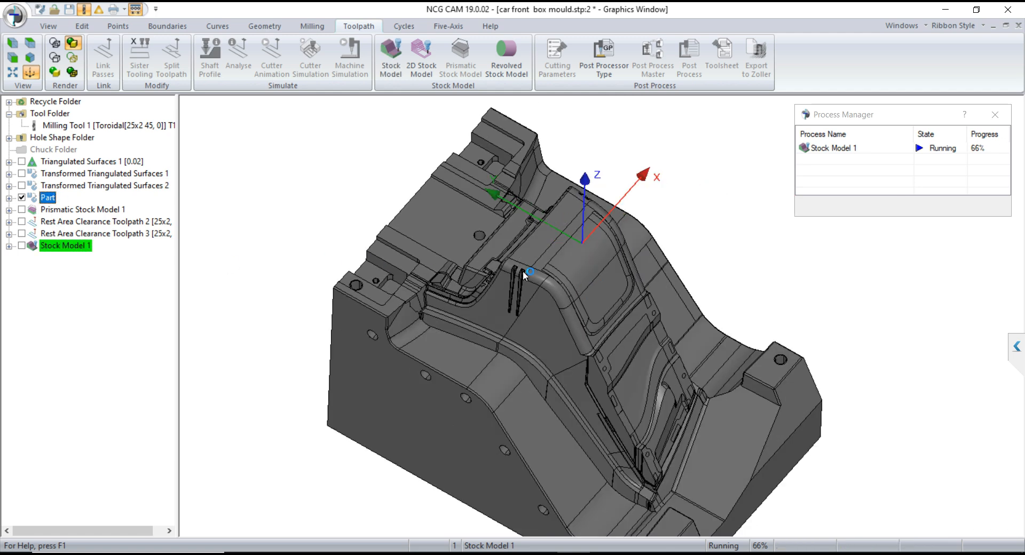
pyautogui.moveTo(566, 268); pyautogui.dragTo(402, 230, button='middle')
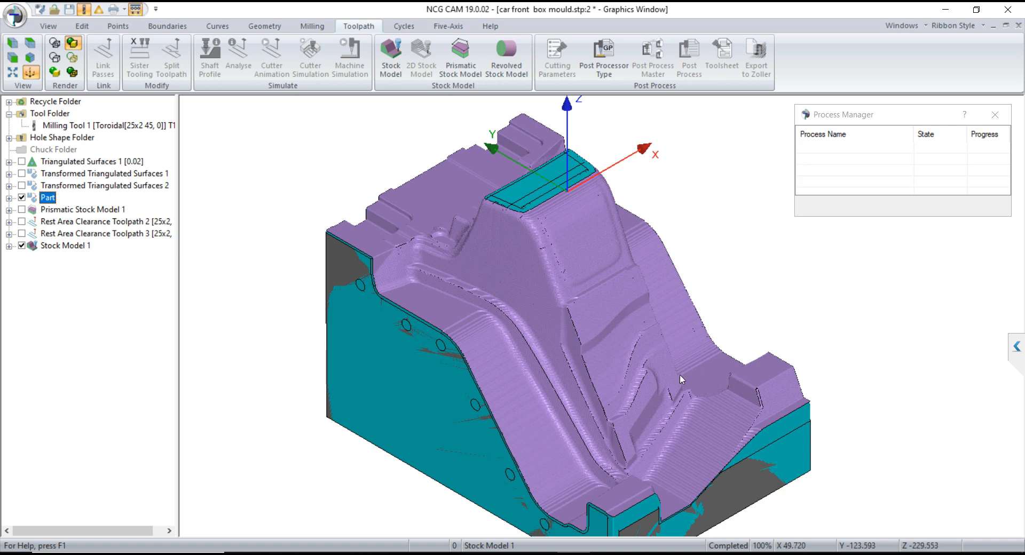
# Examine the calculated Stock Model 1 over Part, checking the remaining material on the top, sloped faces and lower front corner.
pyautogui.scroll(5, 575, 297)
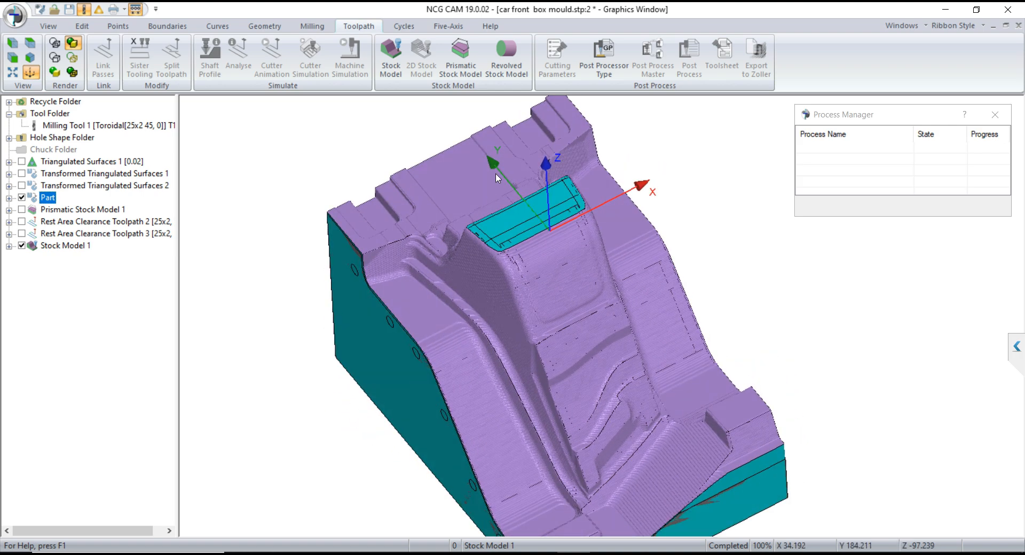
pyautogui.moveTo(501, 216); pyautogui.dragTo(482, 197, button='middle')
pyautogui.scroll(-3, 539, 286)
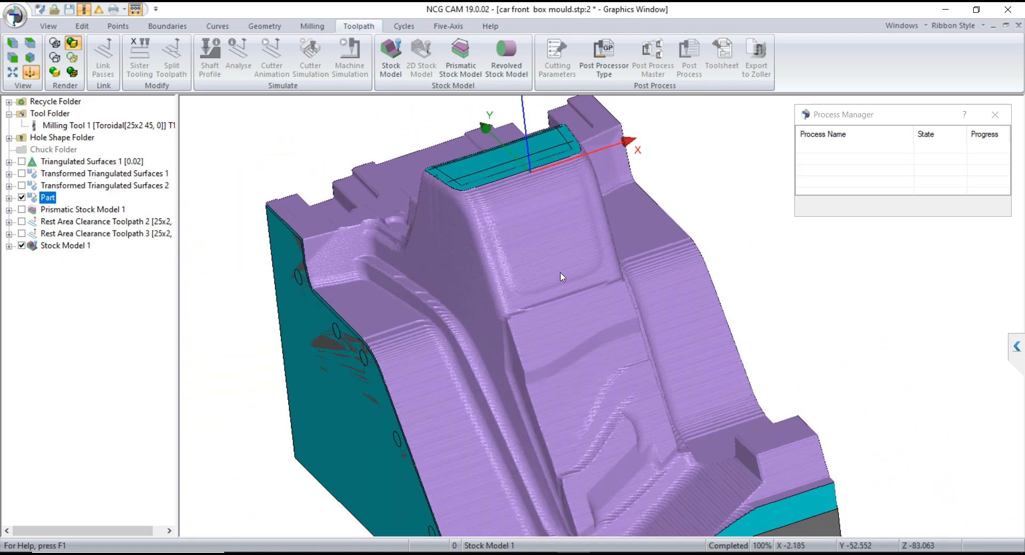
pyautogui.scroll(-3, 566, 288)
pyautogui.scroll(2, 553, 465)
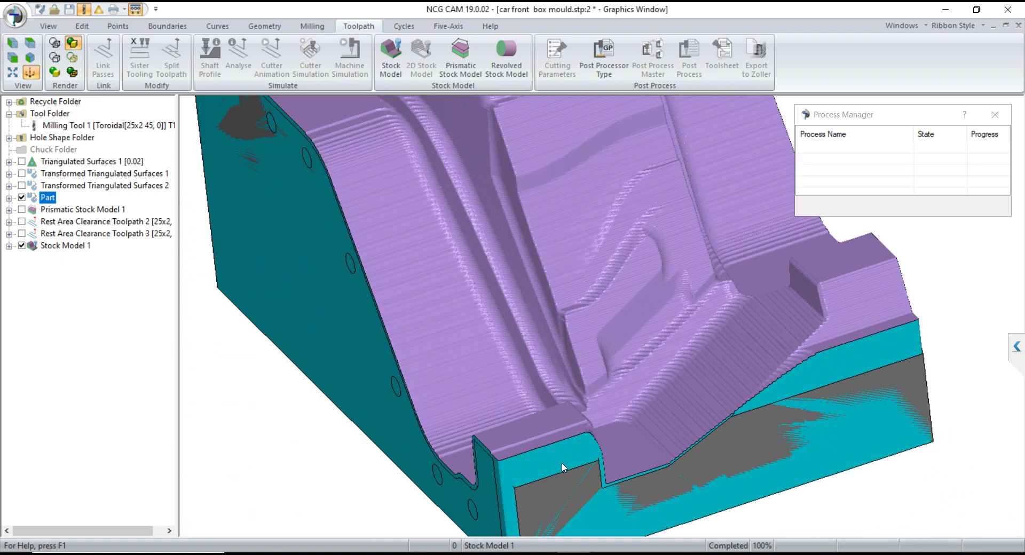
pyautogui.scroll(1, 553, 464)
pyautogui.scroll(-1, 645, 453)
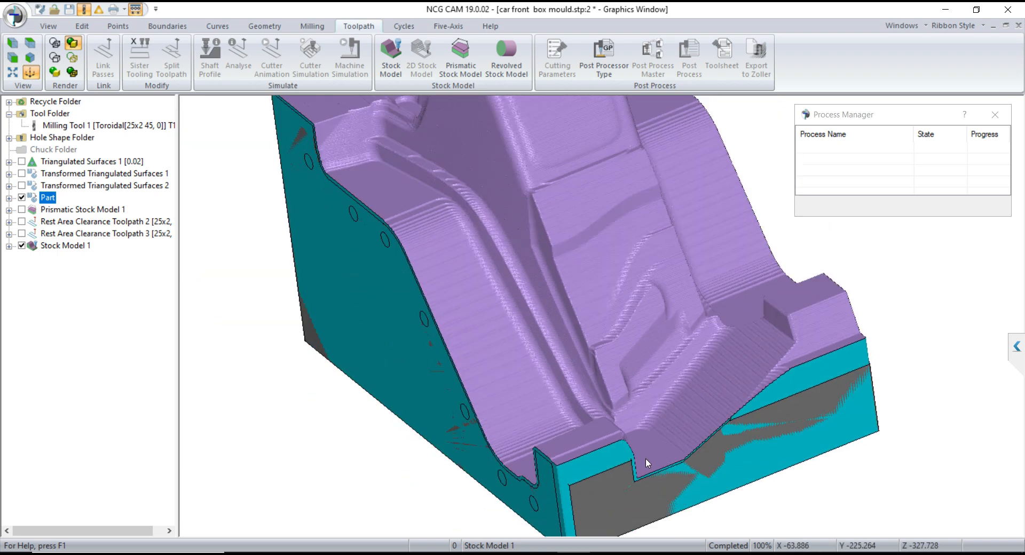
pyautogui.scroll(-1, 646, 458)
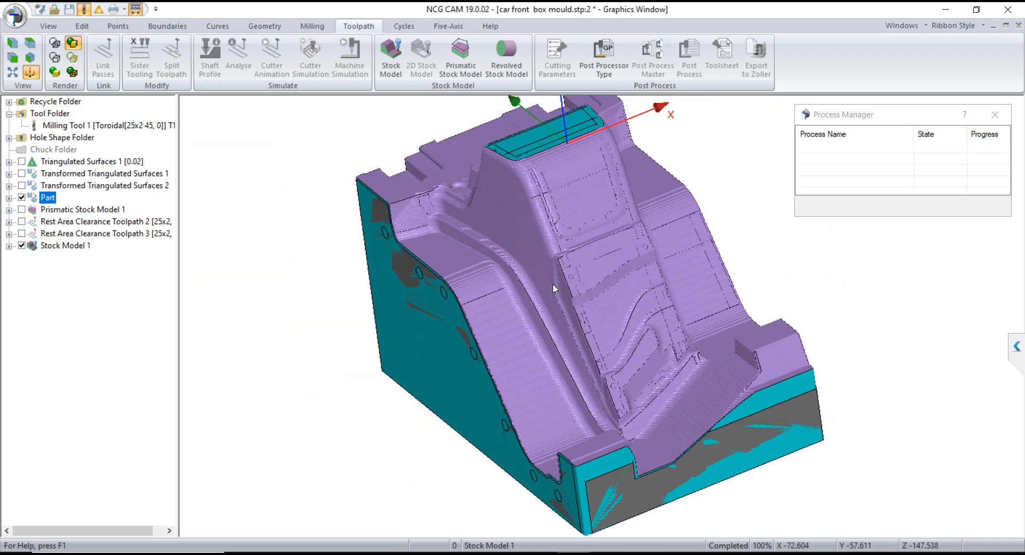
pyautogui.scroll(-1, 552, 283)
pyautogui.scroll(-1, 480, 325)
pyautogui.moveTo(650, 383); pyautogui.dragTo(649, 405, button='middle')
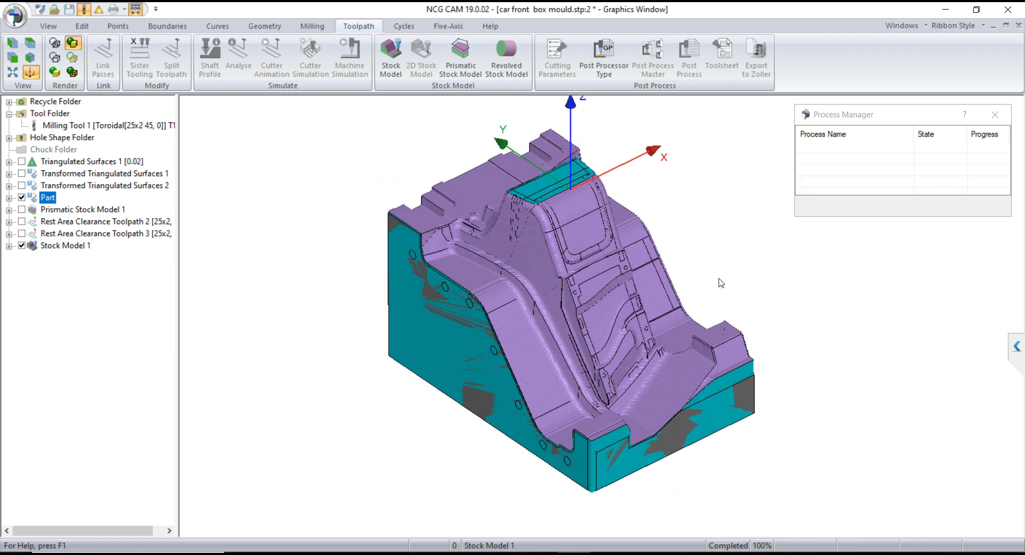